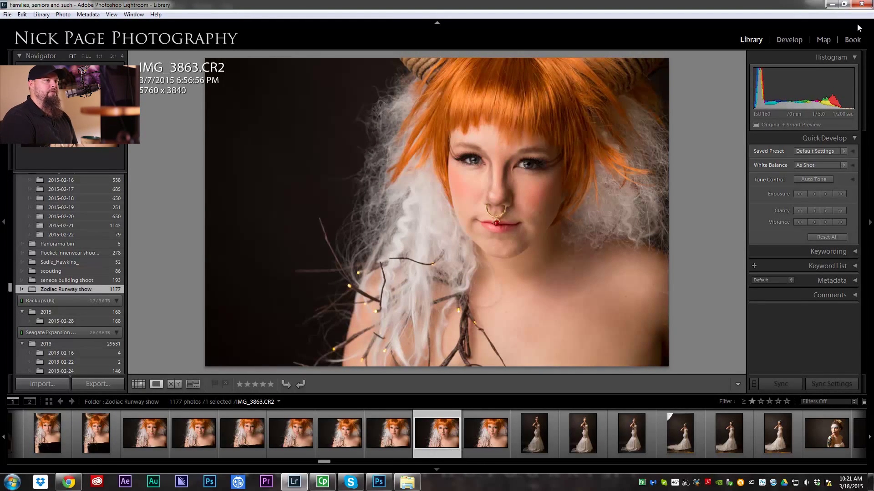
# - Switch IMG_3863.CR2 to the Develop module and set its white balance temperature to 6750
pyautogui.click(799, 40)
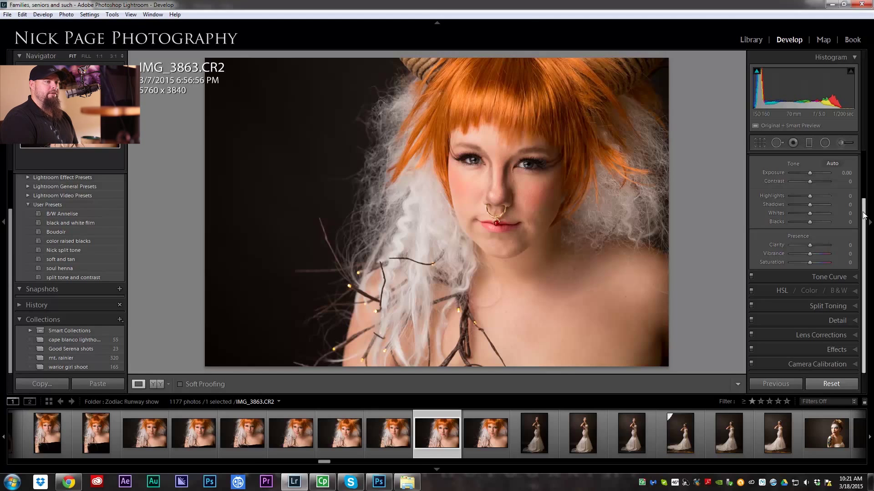
pyautogui.scroll(2, 864, 215)
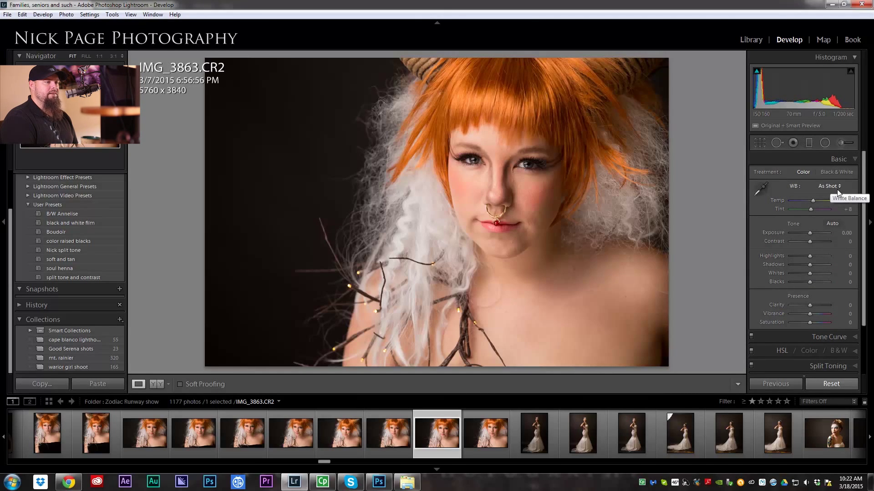
pyautogui.moveTo(848, 203); pyautogui.dragTo(845, 203)
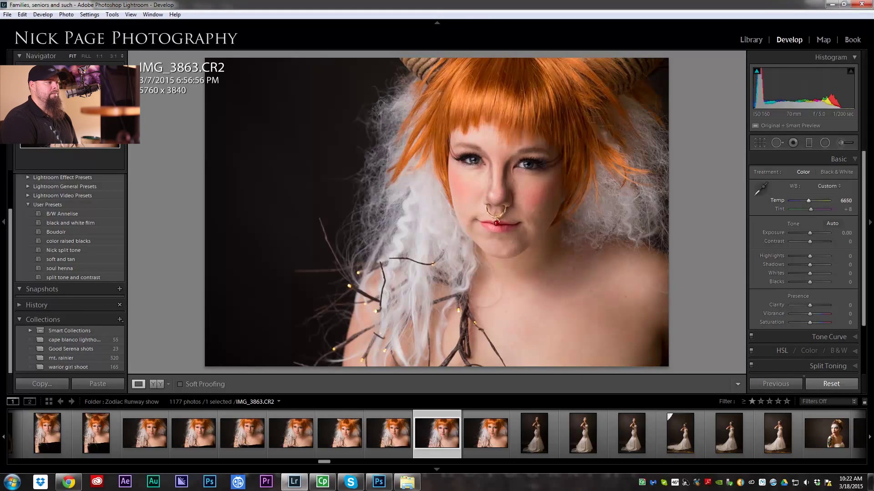
pyautogui.moveTo(846, 203); pyautogui.dragTo(850, 210)
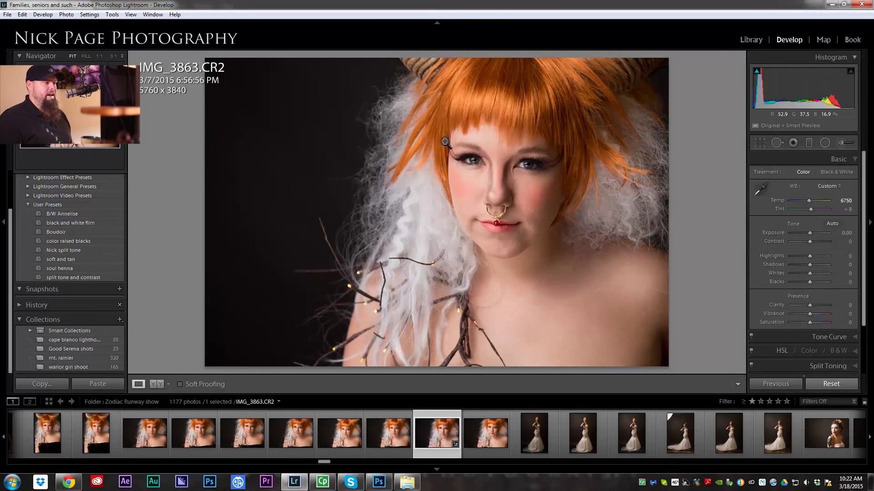
# - Heal the blemishes on the shadowed cheek, from beside the mouth up to the blush, using Spot Removal in Heal mode
pyautogui.click(776, 143)
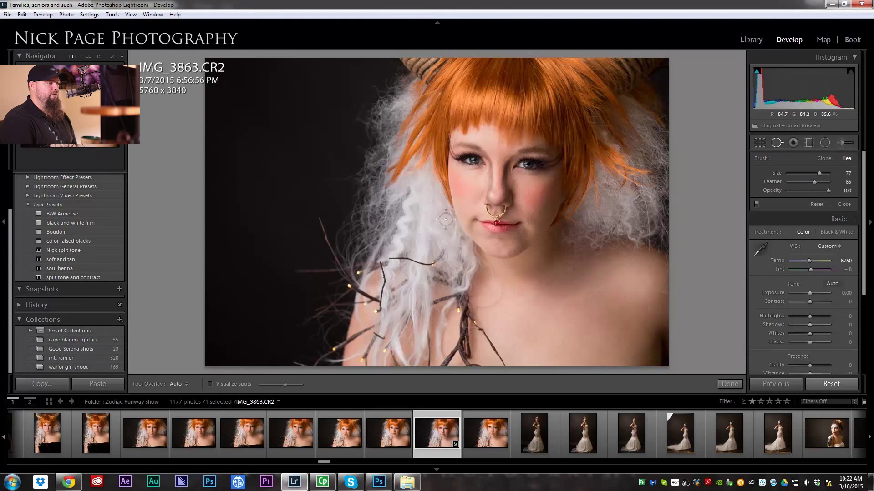
pyautogui.click(532, 213)
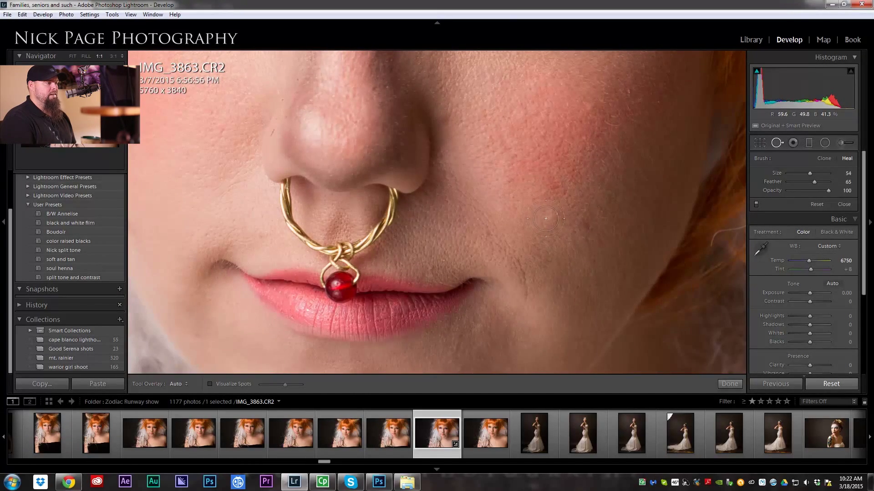
pyautogui.click(546, 219)
pyautogui.moveTo(603, 226); pyautogui.dragTo(542, 280)
pyautogui.click(582, 227)
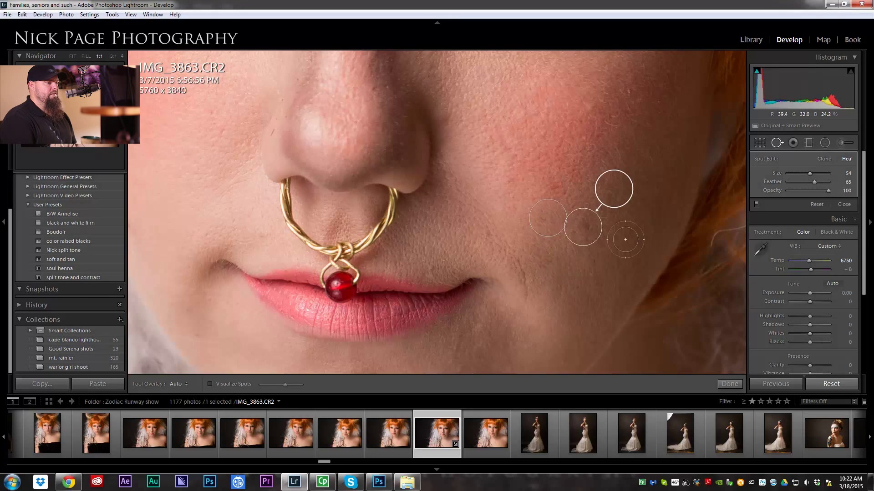
pyautogui.click(595, 264)
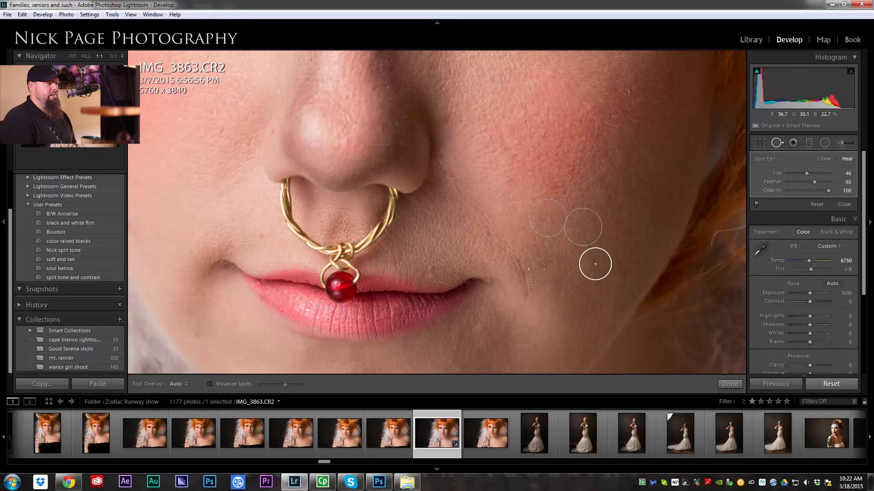
pyautogui.click(484, 231)
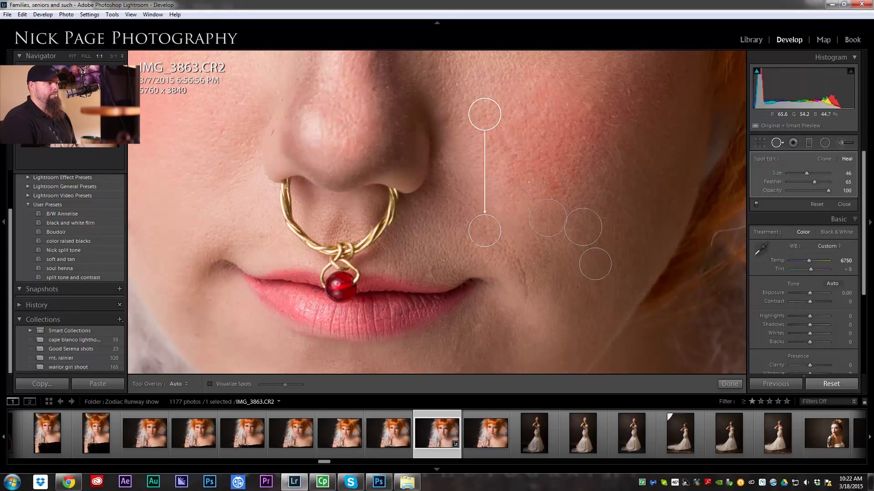
pyautogui.click(557, 189)
pyautogui.click(588, 111)
pyautogui.moveTo(622, 82); pyautogui.dragTo(563, 114)
# - Heal the small spots between the shadowed side of the nose and the cheek below the inner eye corner
pyautogui.moveTo(76, 108); pyautogui.dragTo(71, 101)
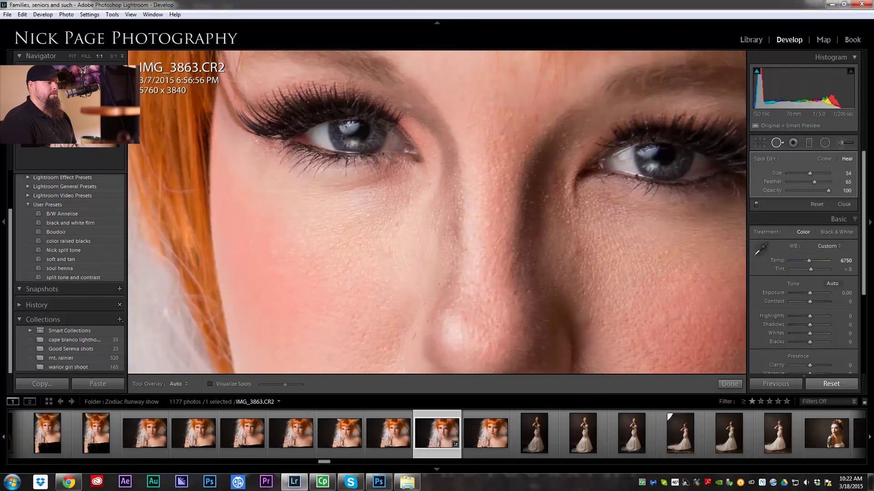
pyautogui.click(571, 249)
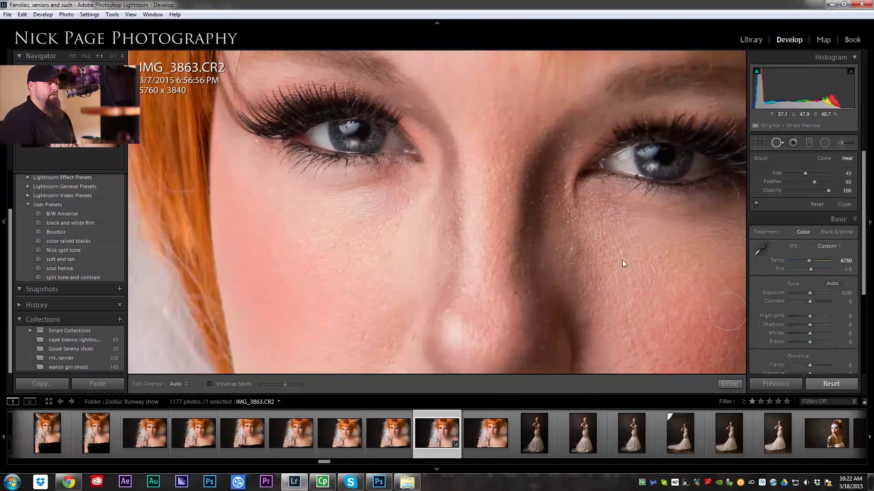
pyautogui.moveTo(552, 273); pyautogui.dragTo(589, 273)
pyautogui.click(599, 237)
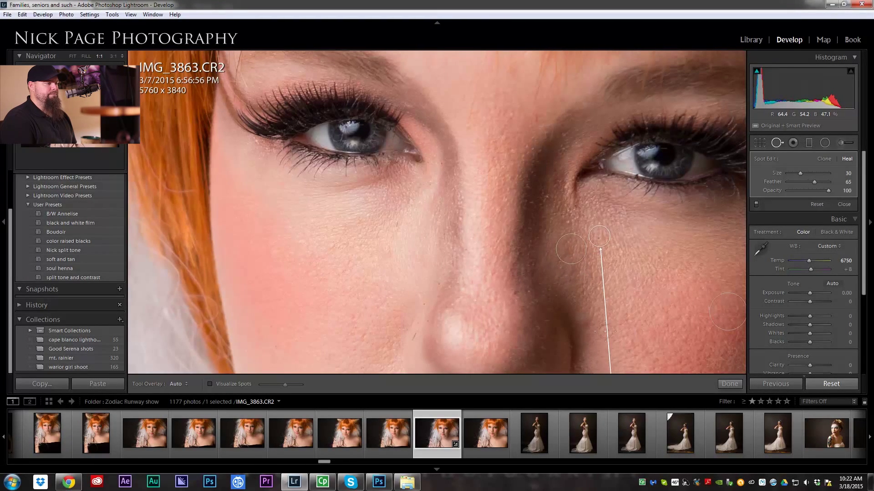
pyautogui.click(587, 315)
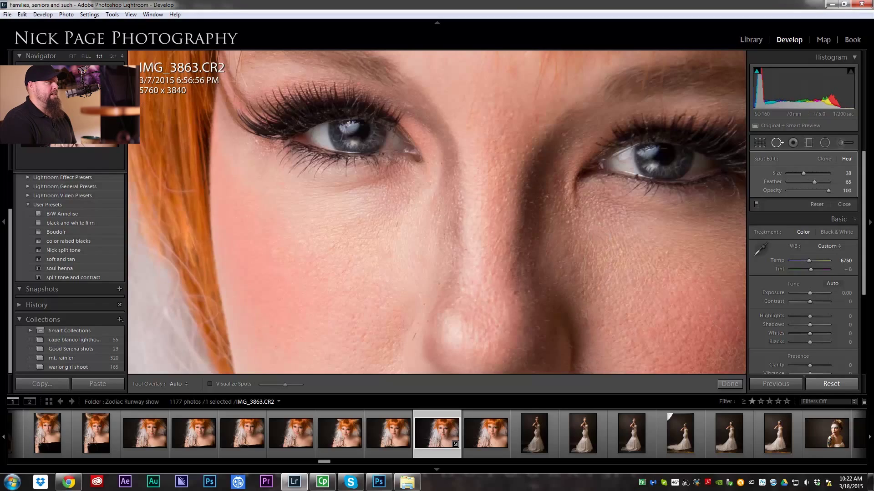
# - Heal the blemishes on the chin and along the jaw below the lower lip
pyautogui.moveTo(75, 107)
pyautogui.mouseDown()
pyautogui.moveTo(79, 99)
pyautogui.moveTo(83, 117)
pyautogui.mouseUp()
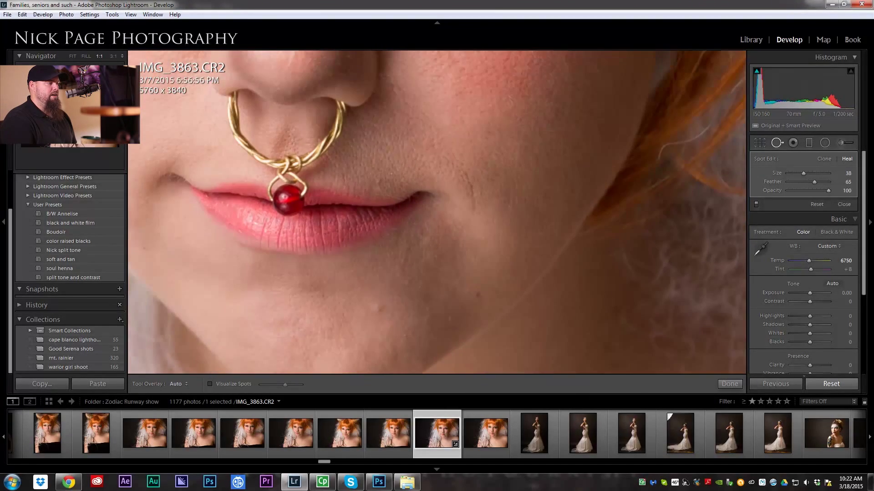
pyautogui.click(378, 309)
pyautogui.click(479, 294)
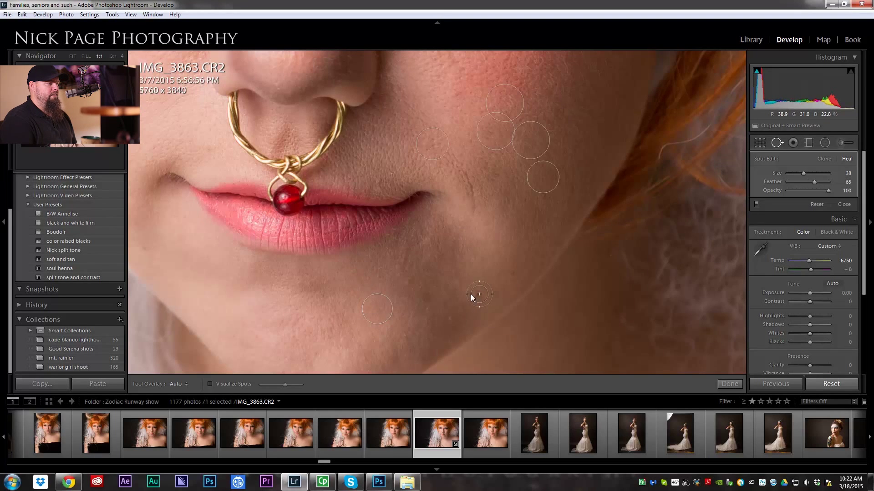
pyautogui.click(409, 282)
pyautogui.click(481, 303)
pyautogui.moveTo(460, 317); pyautogui.dragTo(459, 301)
pyautogui.click(447, 324)
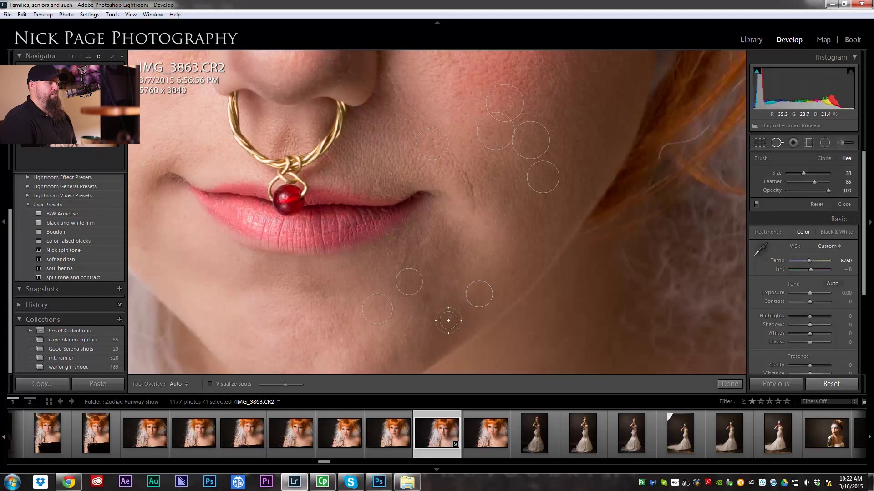
# - Heal the crease and marks beside the mouth corner and above the upper lip on the shadowed side
pyautogui.click(527, 200)
pyautogui.click(545, 197)
pyautogui.scroll(3, 462, 169)
pyautogui.moveTo(462, 169); pyautogui.dragTo(475, 212)
pyautogui.click(393, 173)
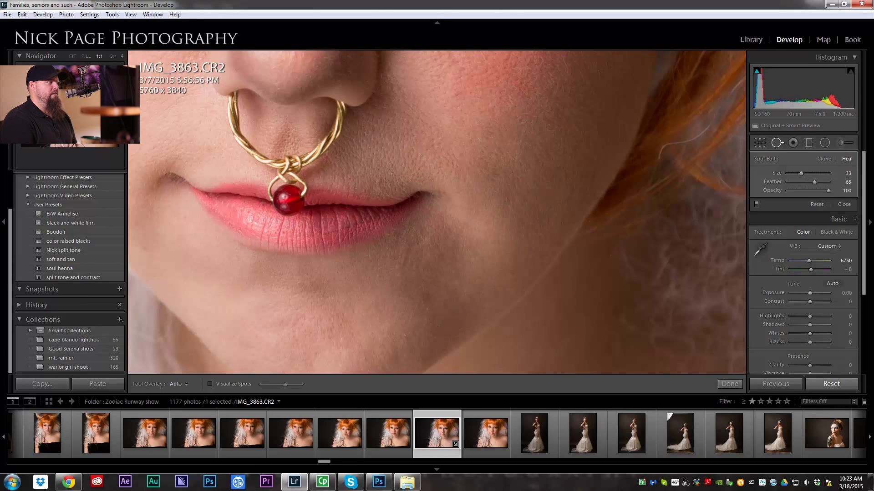
# - Heal the spots under the eye on the shadowed side of the face with a spot size of 28
pyautogui.moveTo(393, 173); pyautogui.dragTo(417, 355)
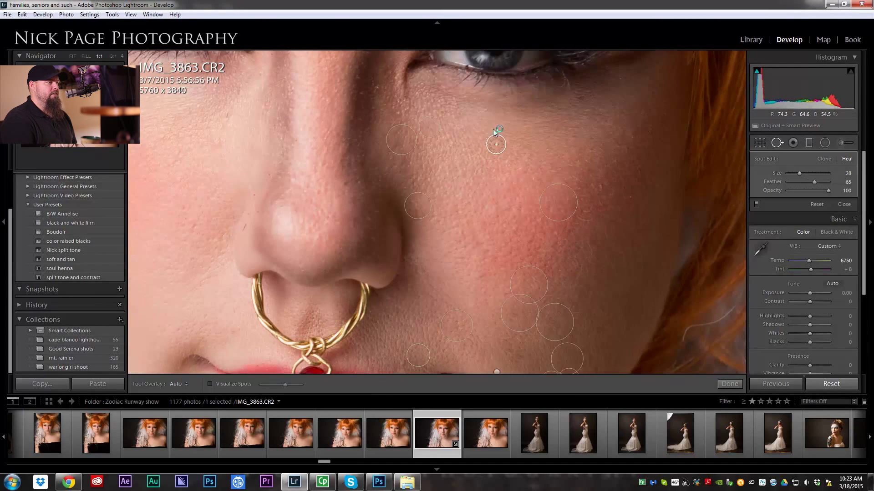
pyautogui.scroll(-2, 493, 171)
pyautogui.click(505, 117)
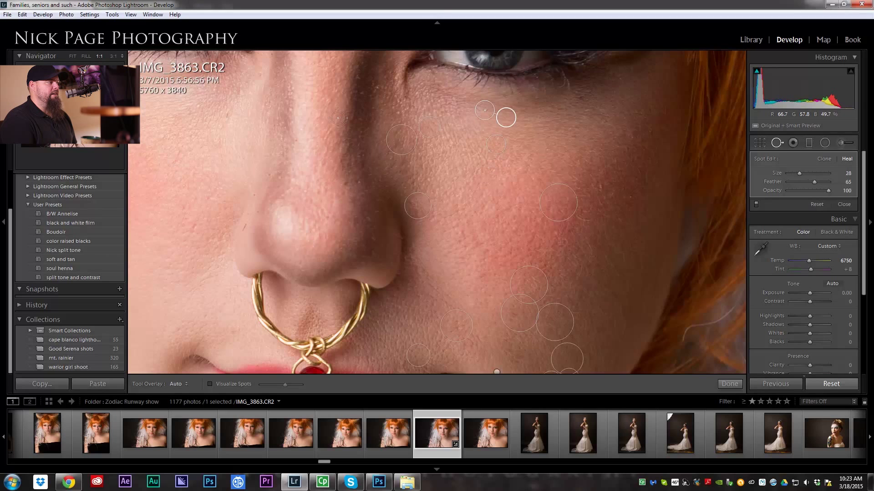
# - Heal the spots along the lit side of the nose at size 25, and close Spot Removal with the photo in Fill view
pyautogui.scroll(-1, 246, 226)
pyautogui.click(245, 226)
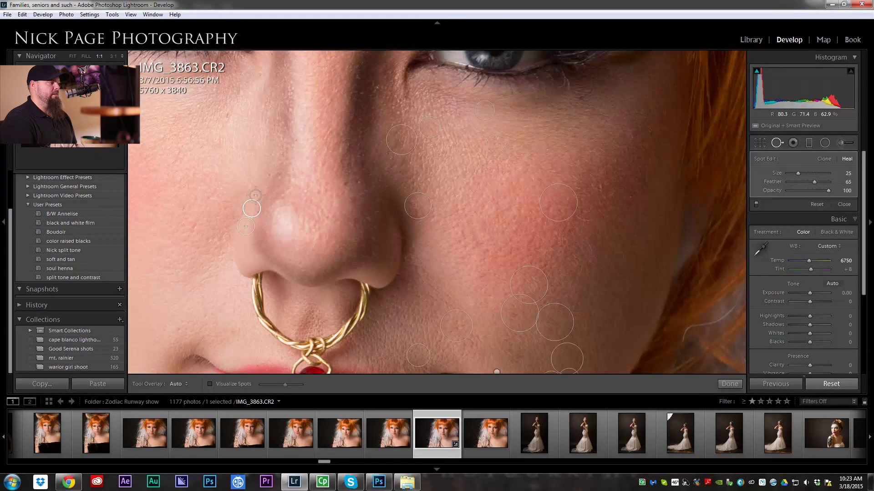
pyautogui.click(256, 193)
pyautogui.click(267, 178)
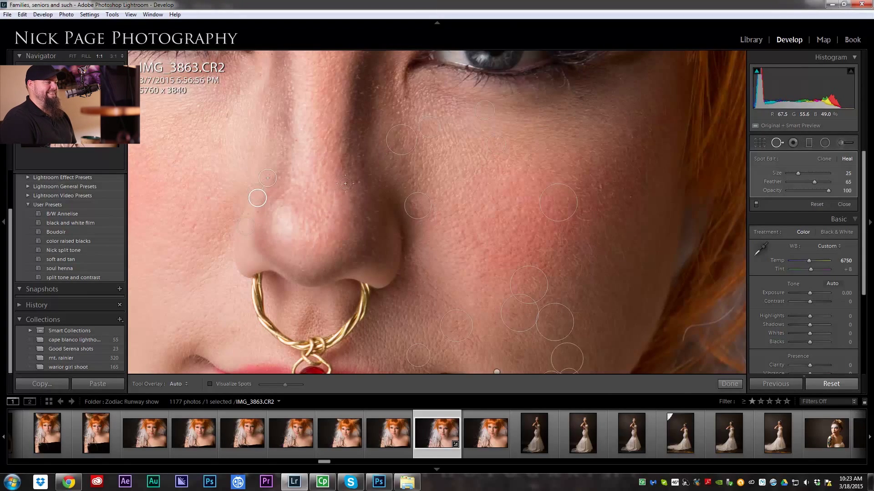
pyautogui.moveTo(80, 109); pyautogui.dragTo(69, 123)
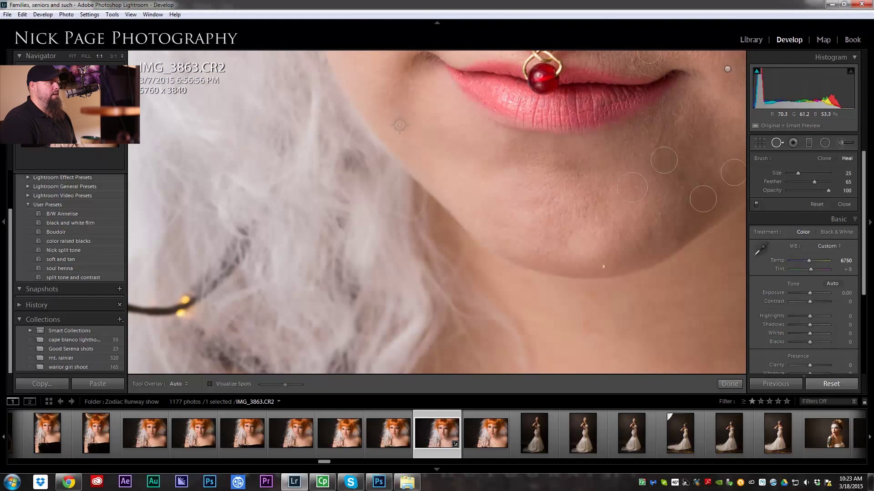
pyautogui.click(87, 56)
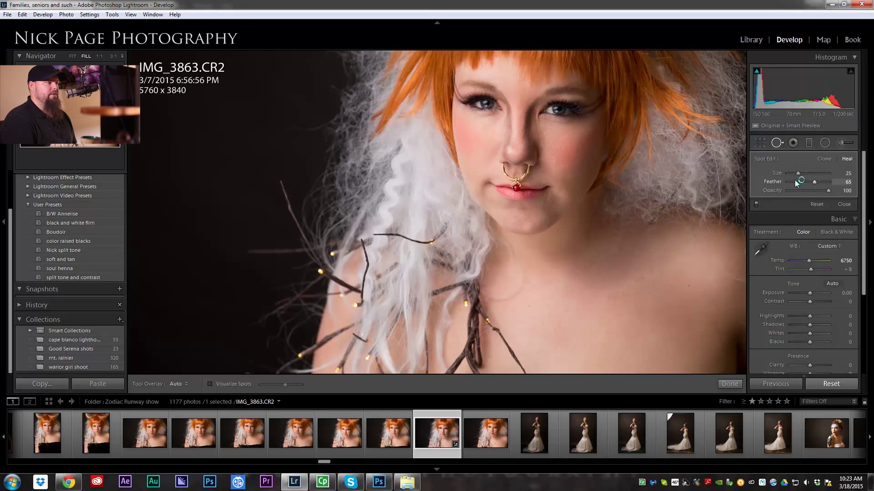
pyautogui.click(776, 144)
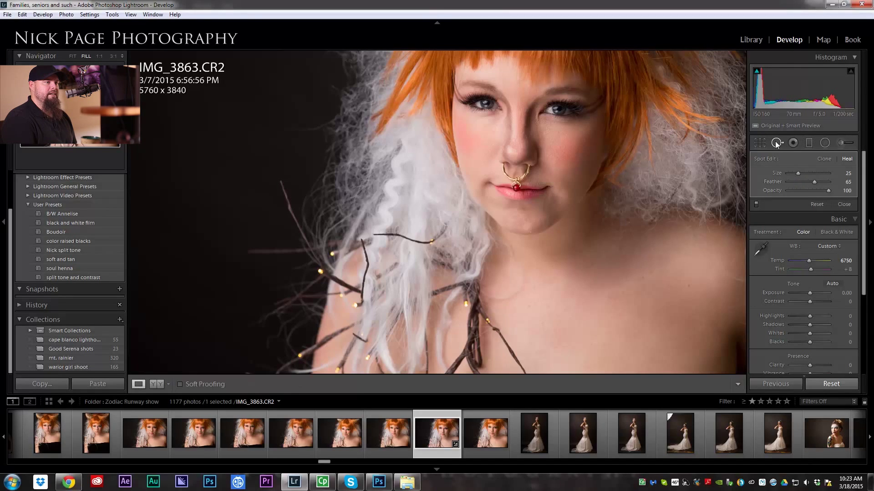
# - Set up a skin-softening Adjustment Brush with all effects reset except clarity -33 and sharpness 49, and brush size 5
pyautogui.click(843, 143)
pyautogui.doubleClick(763, 173)
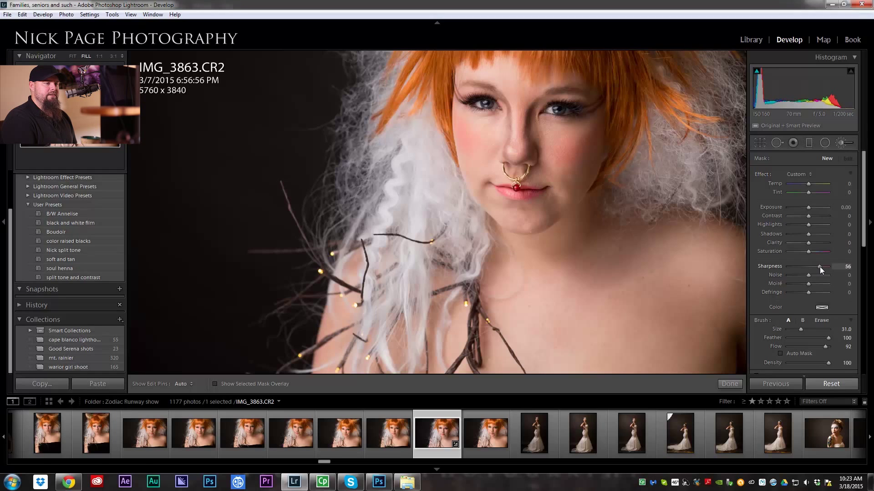
pyautogui.moveTo(809, 247); pyautogui.dragTo(802, 248)
pyautogui.moveTo(803, 244); pyautogui.dragTo(802, 244)
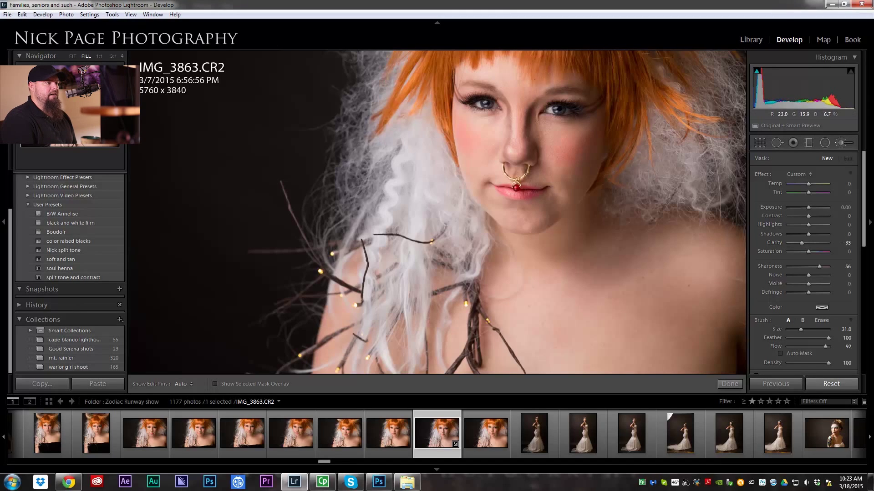
pyautogui.scroll(-1, 563, 128)
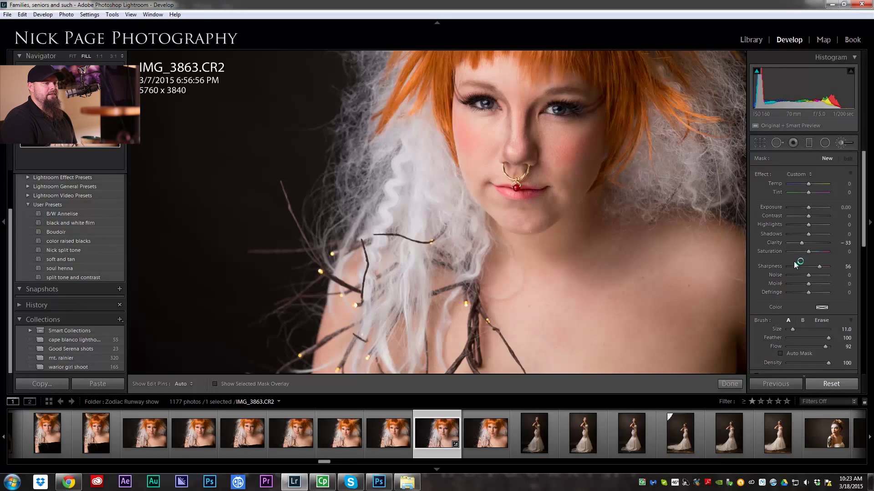
pyautogui.moveTo(821, 269); pyautogui.dragTo(819, 269)
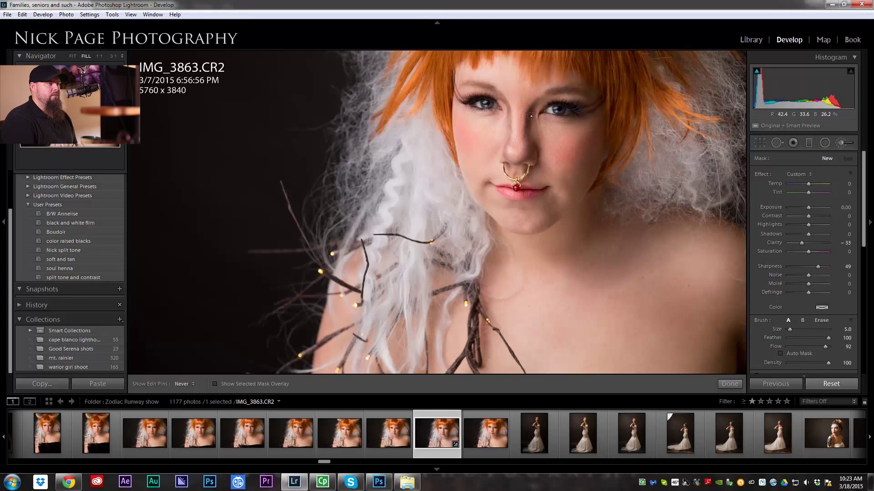
# - Paint the softening over the facial skin and refine the mask to clarity -38 and sharpness 40
pyautogui.moveTo(563, 131); pyautogui.dragTo(567, 129)
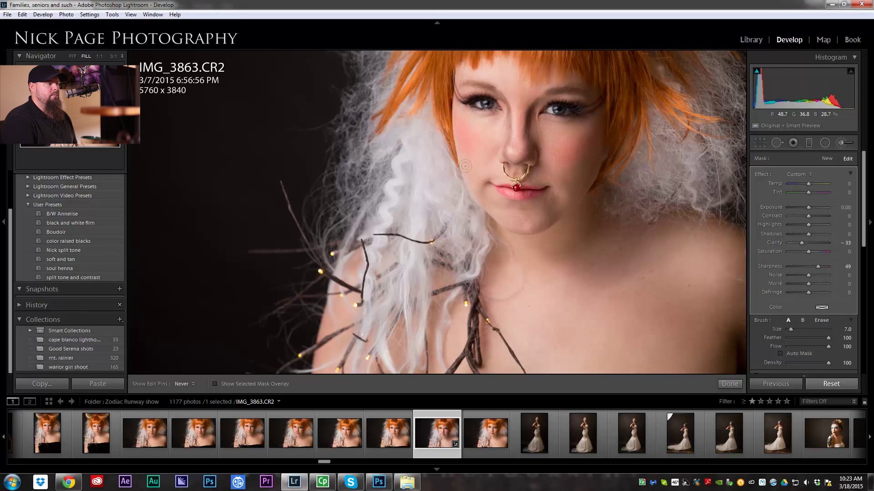
pyautogui.press('h')
pyautogui.press('h')
pyautogui.moveTo(817, 267); pyautogui.dragTo(816, 267)
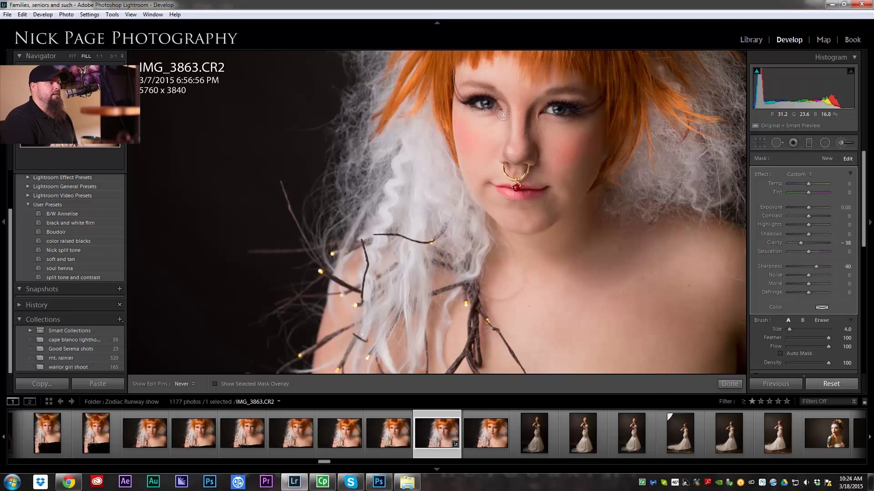
pyautogui.press('h')
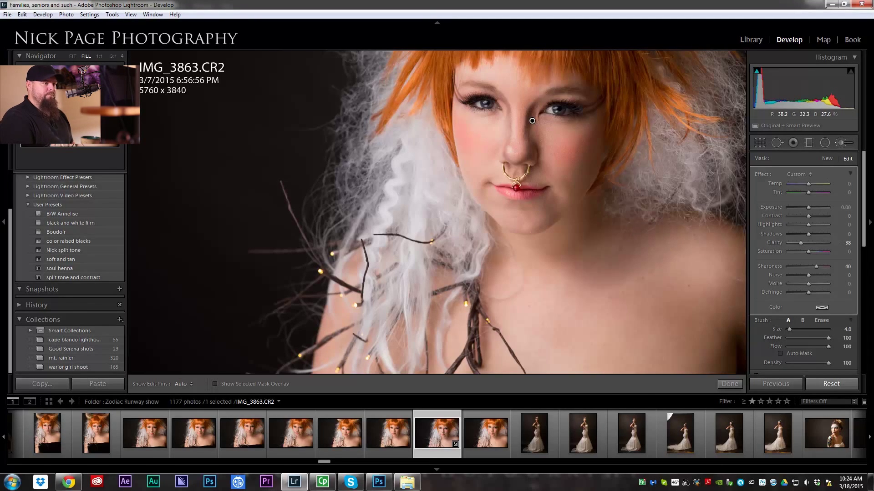
# - Heal the bright white spot at the bottom of the chin with Spot Removal at size 22
pyautogui.click(777, 142)
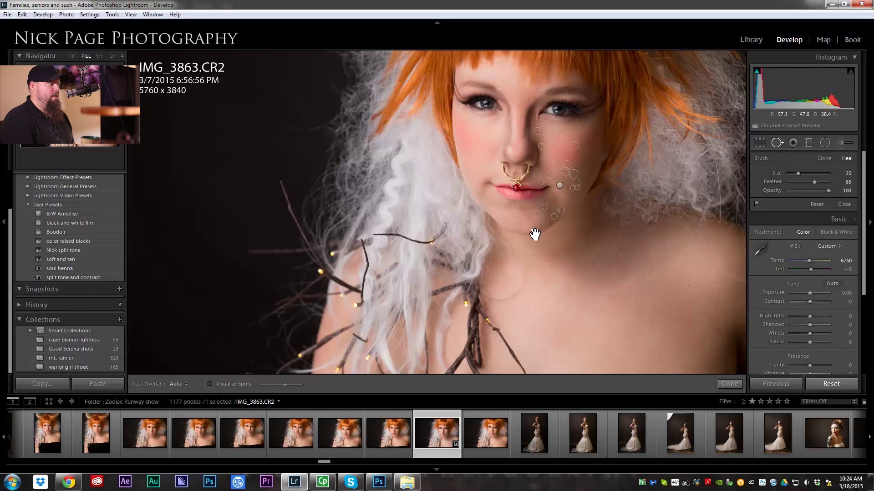
pyautogui.click(538, 238)
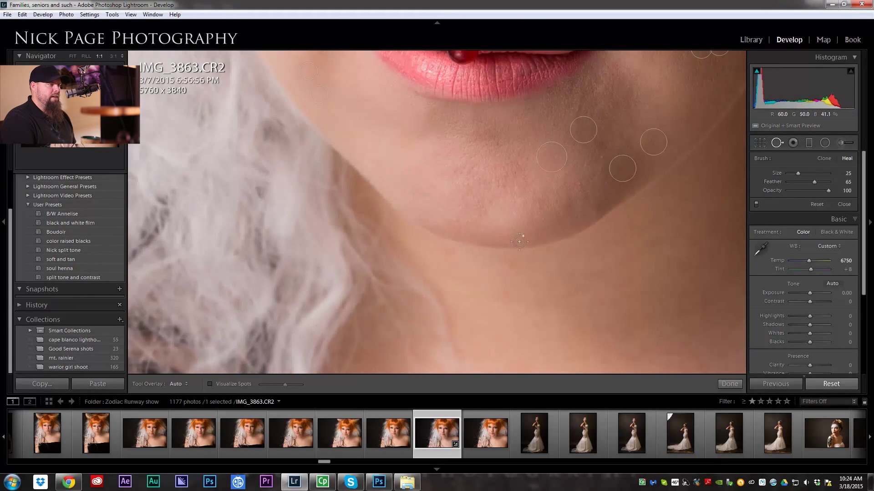
pyautogui.click(776, 143)
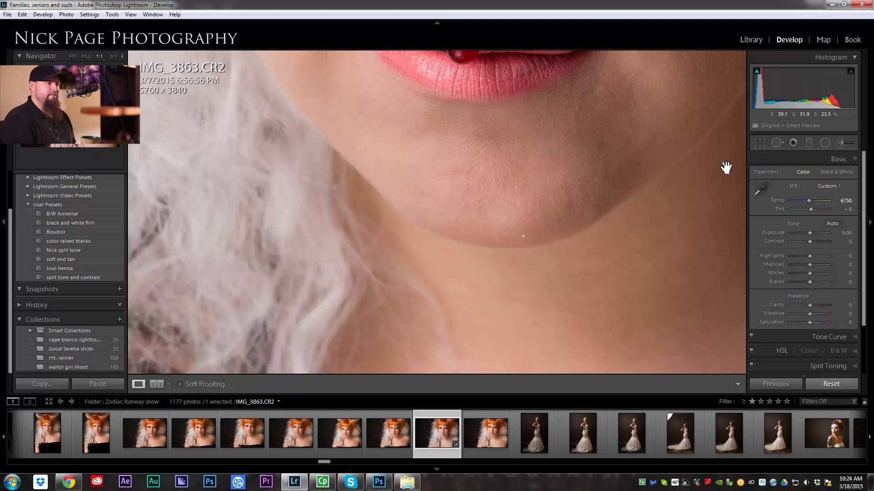
pyautogui.click(777, 142)
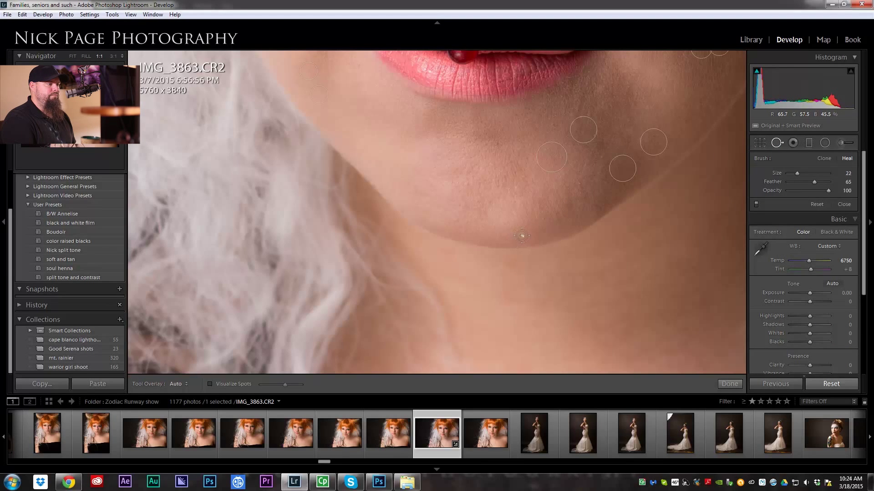
pyautogui.click(522, 236)
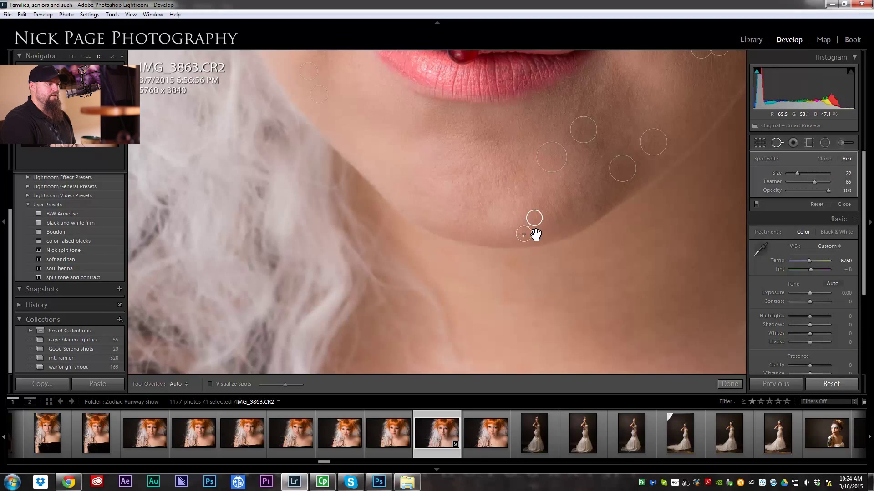
# - Close Spot Removal and paint a reset Adjustment Brush with clarity -61 and sharpness 22 over the chest, shoulder and neck skin
pyautogui.click(776, 143)
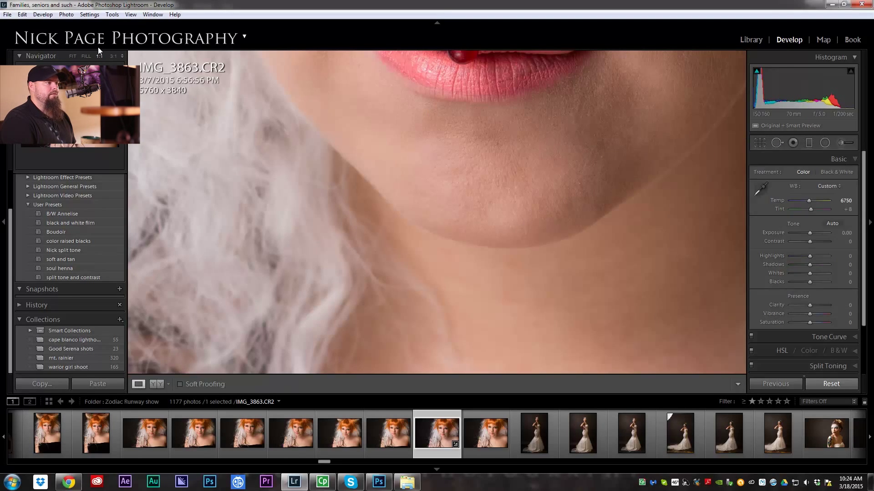
pyautogui.click(72, 56)
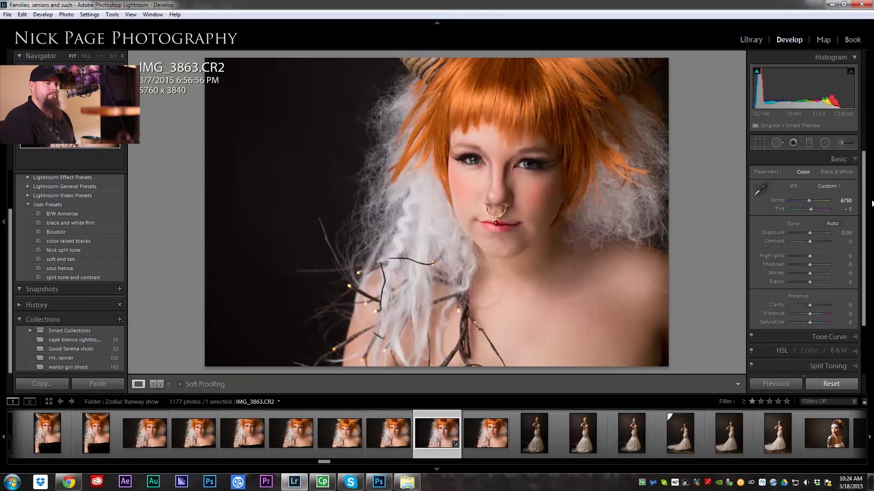
pyautogui.click(843, 143)
pyautogui.doubleClick(760, 173)
pyautogui.moveTo(809, 266); pyautogui.dragTo(796, 244)
pyautogui.scroll(5, 557, 283)
pyautogui.press('h')
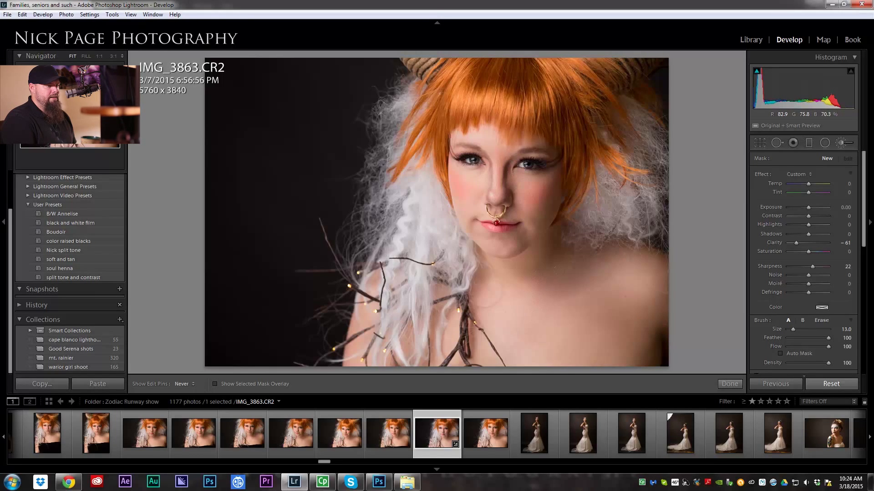
pyautogui.scroll(-4, 597, 331)
pyautogui.moveTo(516, 311); pyautogui.dragTo(536, 247)
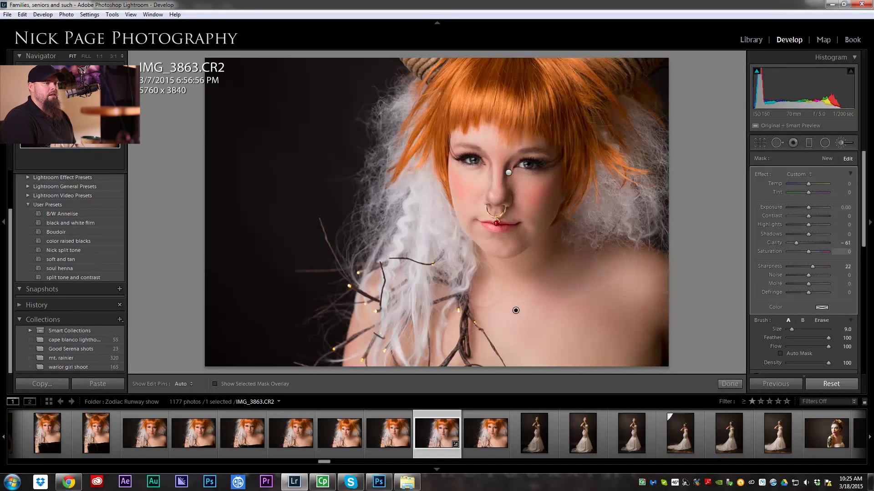
# - Set up a new eye-enhancing Adjustment Brush with effects reset except exposure 0.41, shadows 1, clarity 45 and sharpness 72, at brush size 6
pyautogui.click(826, 157)
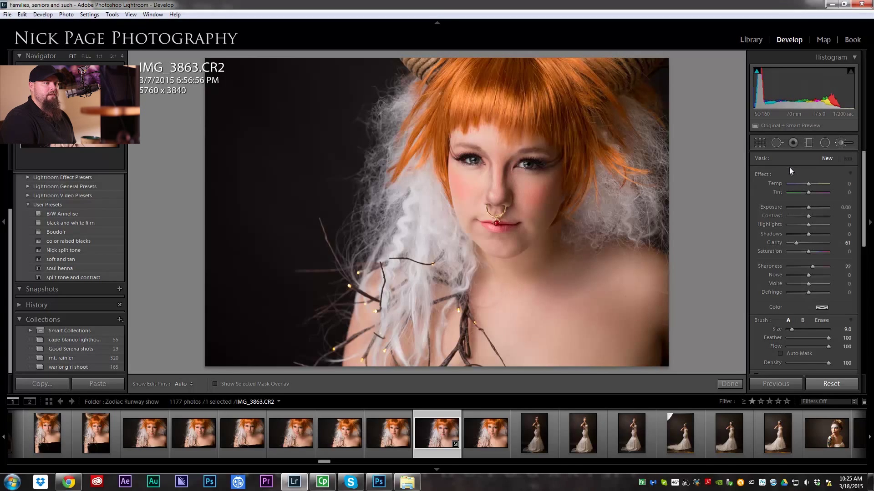
pyautogui.doubleClick(760, 173)
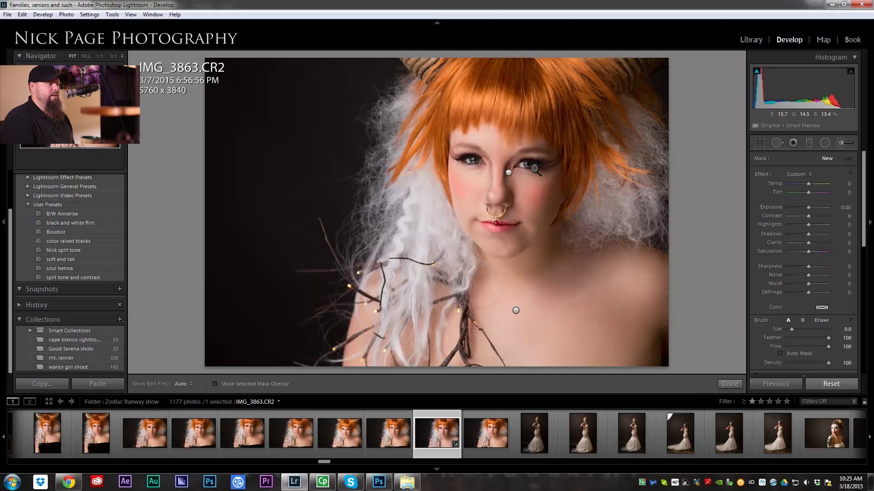
pyautogui.press('z')
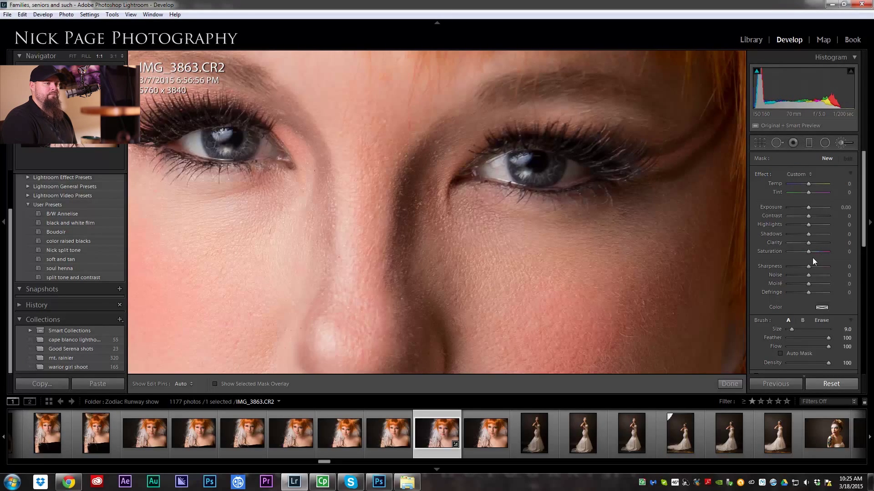
pyautogui.moveTo(820, 264); pyautogui.dragTo(817, 241)
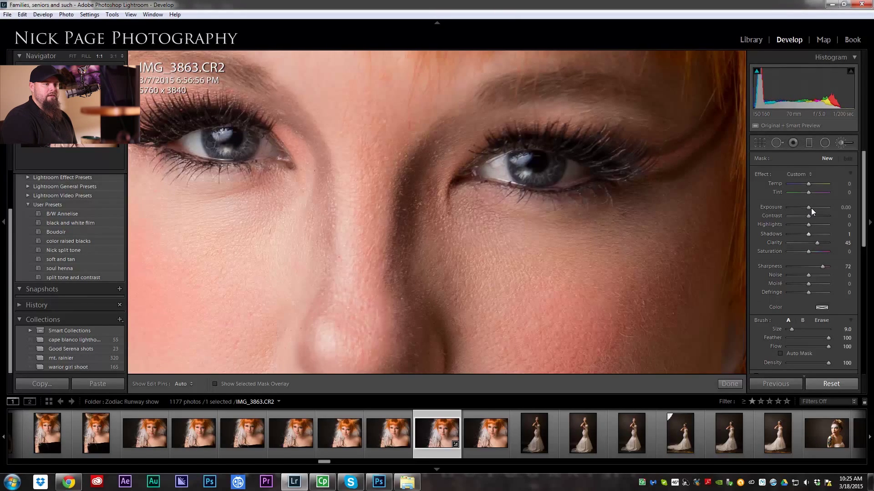
pyautogui.moveTo(811, 208); pyautogui.dragTo(813, 206)
pyautogui.scroll(-2, 539, 154)
pyautogui.scroll(-1, 539, 154)
pyautogui.press('h')
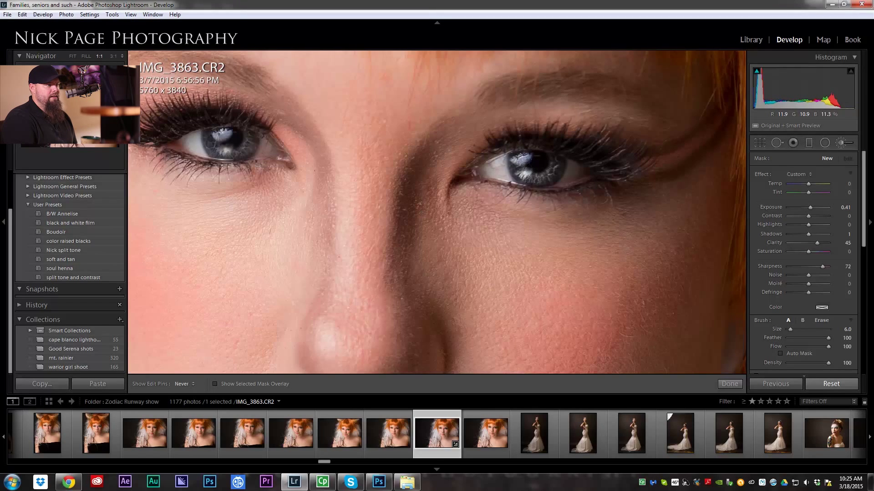
# - Paint the eye enhancement over the irises of both eyes, reducing the brush size to 4 for the finer areas
pyautogui.click(546, 151)
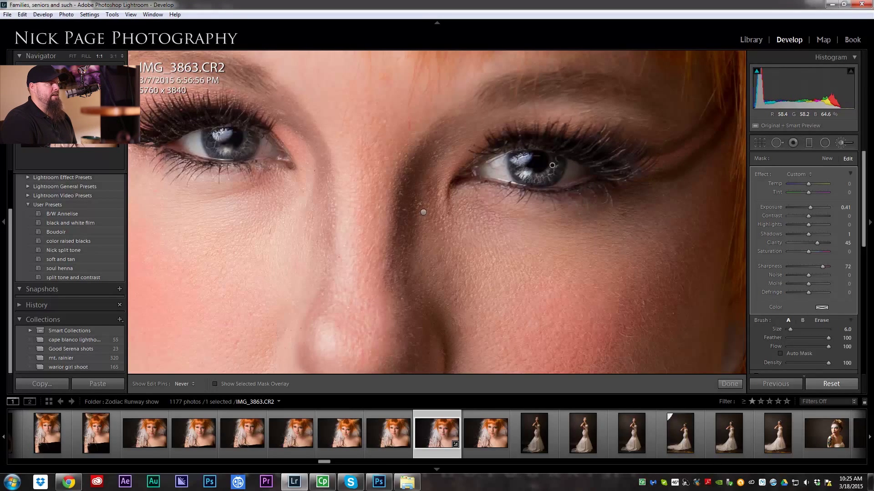
pyautogui.scroll(-1, 223, 145)
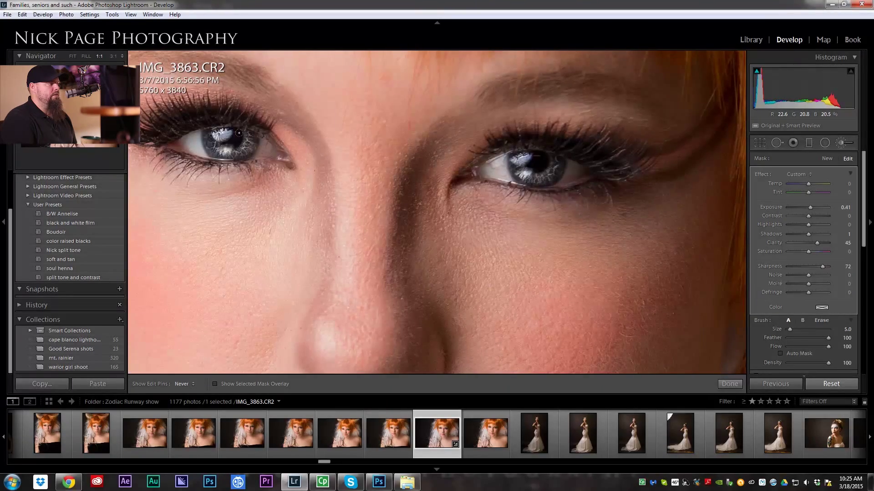
pyautogui.scroll(-1, 208, 137)
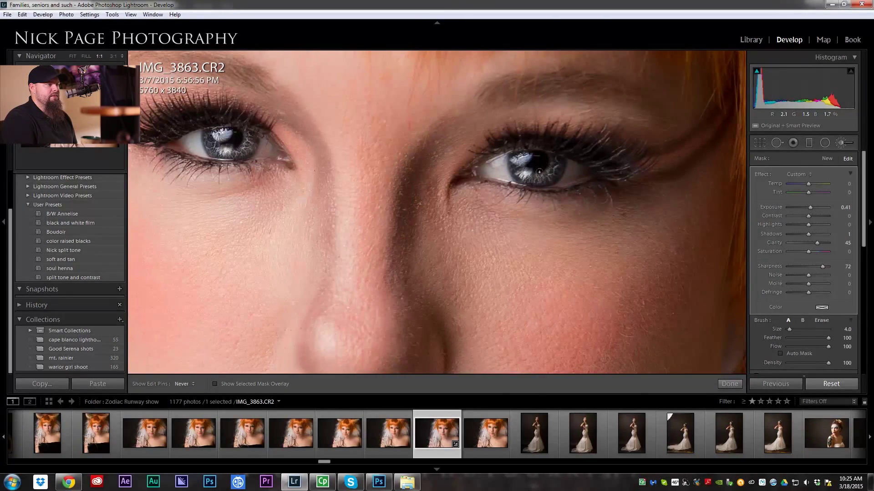
pyautogui.press('h')
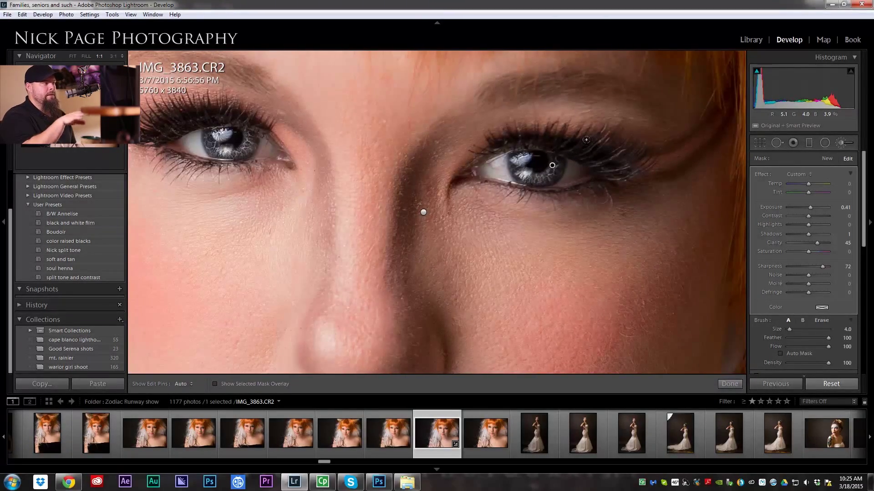
# - Set up a new Adjustment Brush mask with all effects reset except sharpness 56, and set the brush size to 15
pyautogui.click(829, 160)
pyautogui.doubleClick(764, 175)
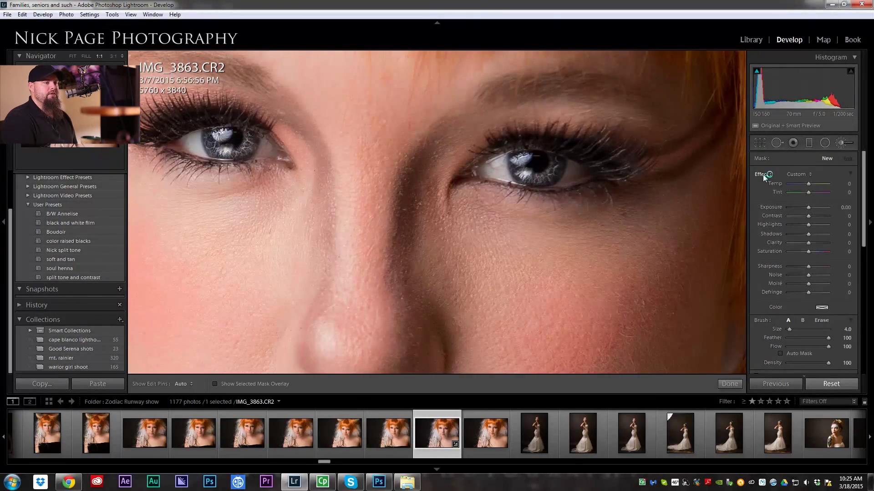
pyautogui.moveTo(808, 271); pyautogui.dragTo(820, 272)
pyautogui.scroll(5, 624, 159)
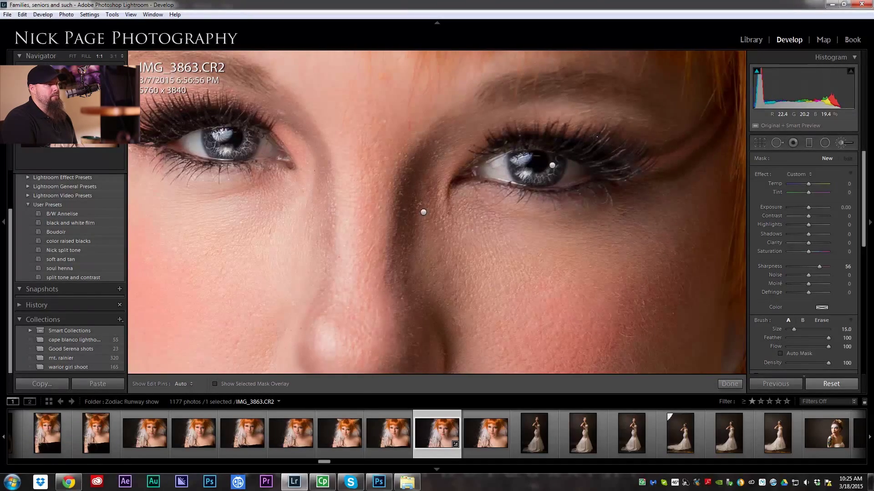
pyautogui.press('h')
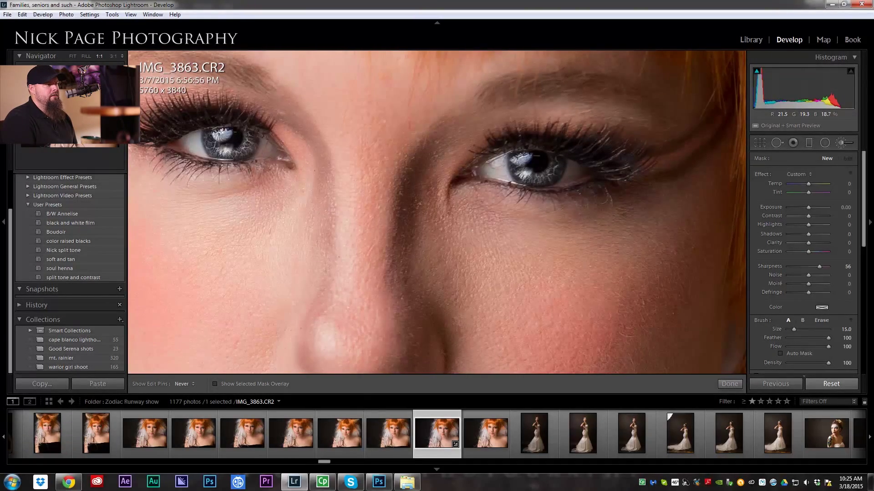
# - Paint the sharpening over the eyes and lashes on both sides of the face, reducing the brush size to 11
pyautogui.moveTo(536, 175); pyautogui.dragTo(524, 160)
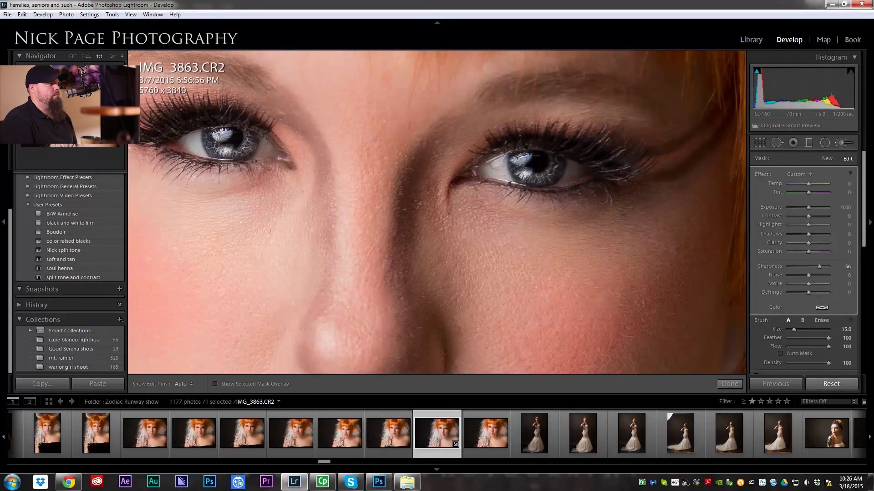
pyautogui.moveTo(523, 160); pyautogui.dragTo(712, 262)
pyautogui.press('[')
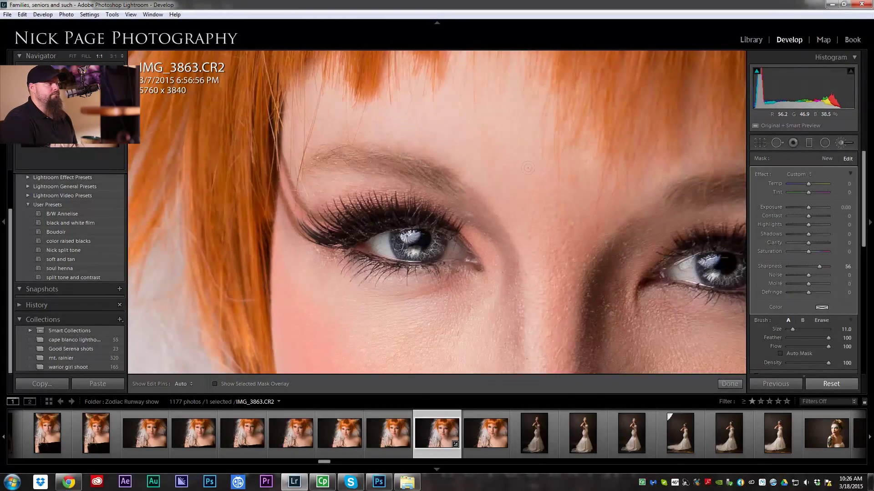
pyautogui.moveTo(67, 99); pyautogui.dragTo(77, 102)
pyautogui.press('h')
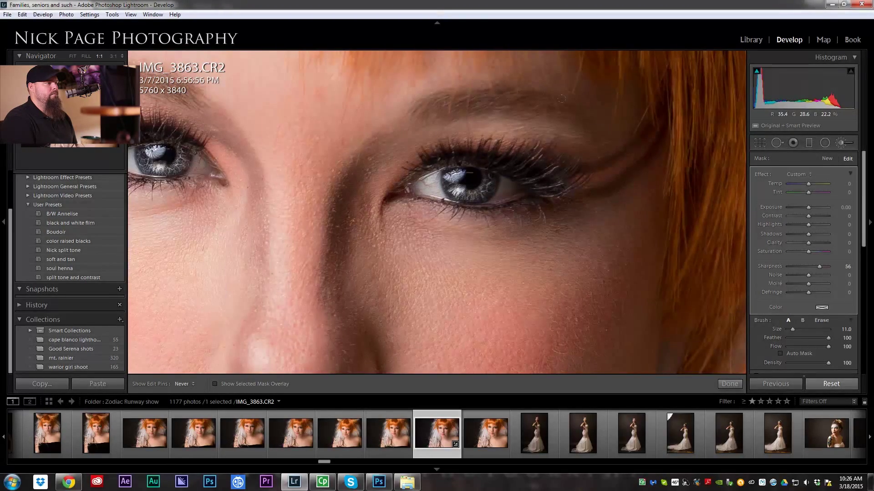
# - Set up a new Adjustment Brush mask for the hair with clarity 22, saturation 15 and sharpness 54, with the whole photo fitted in view
pyautogui.click(72, 56)
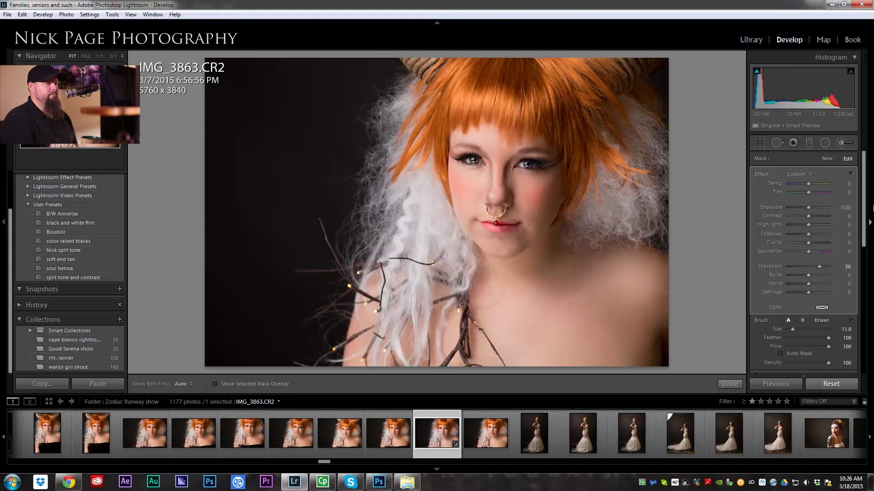
pyautogui.click(825, 159)
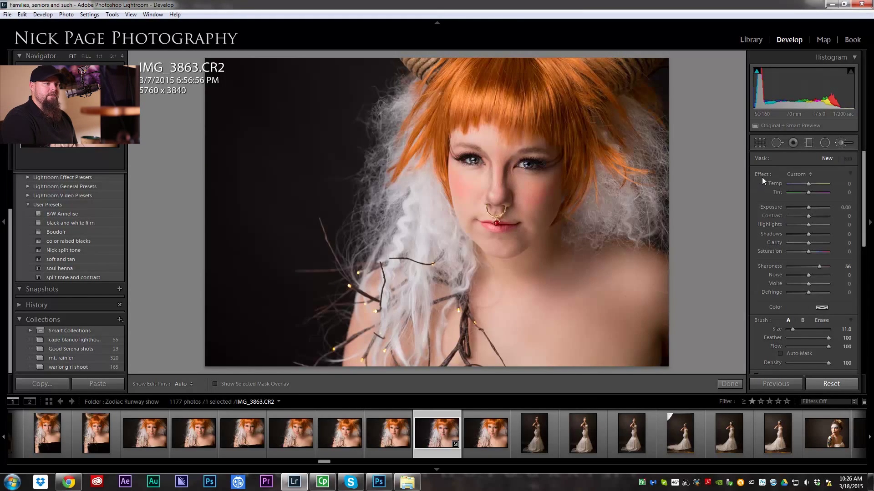
pyautogui.moveTo(812, 266); pyautogui.dragTo(819, 266)
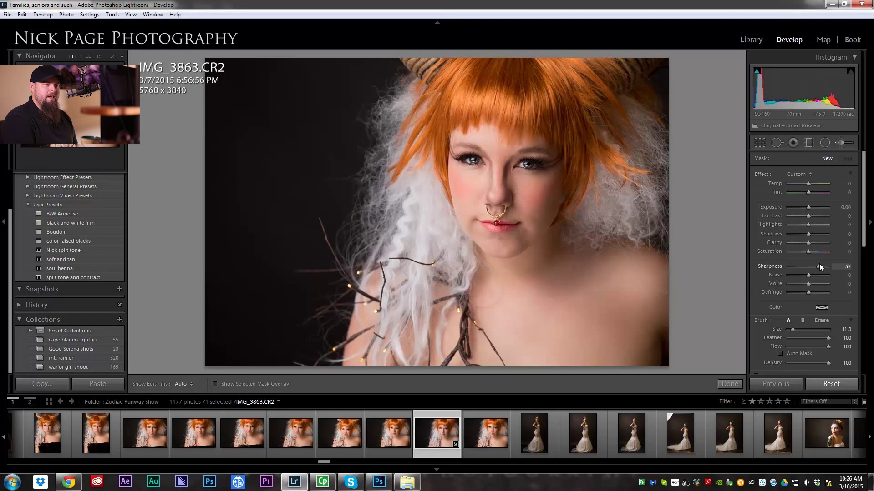
pyautogui.click(810, 252)
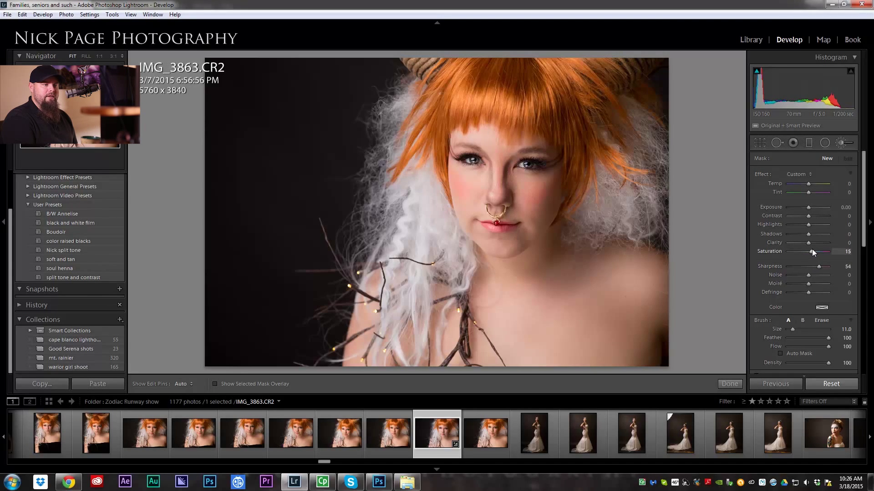
pyautogui.click(813, 243)
pyautogui.scroll(3, 528, 137)
pyautogui.press('h')
pyautogui.scroll(-1, 516, 311)
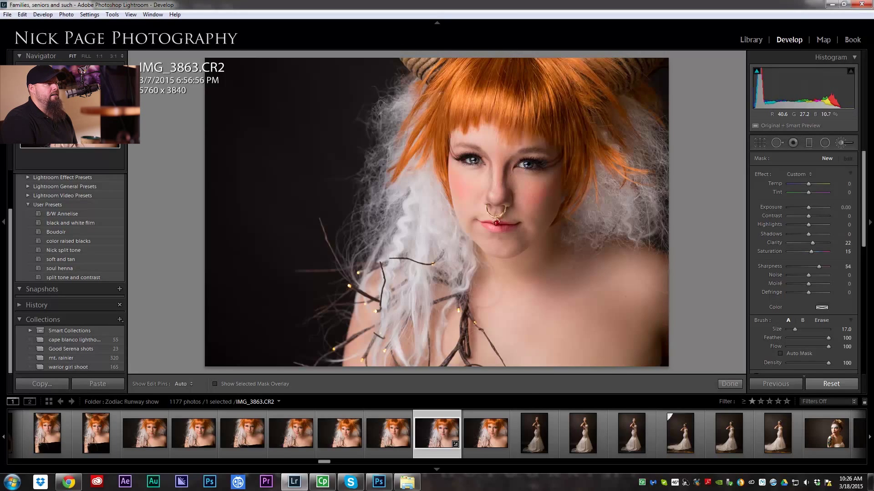
# - Paint the enhancement over the orange hair, horns, white hair and twigs, varying the brush size between 15 and 10
pyautogui.click(516, 312)
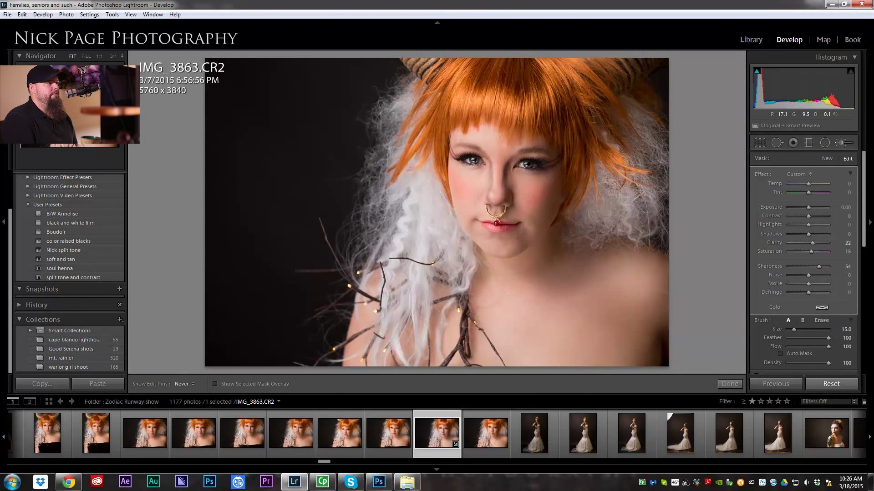
pyautogui.press('h')
pyautogui.scroll(-1, 516, 311)
pyautogui.press('h')
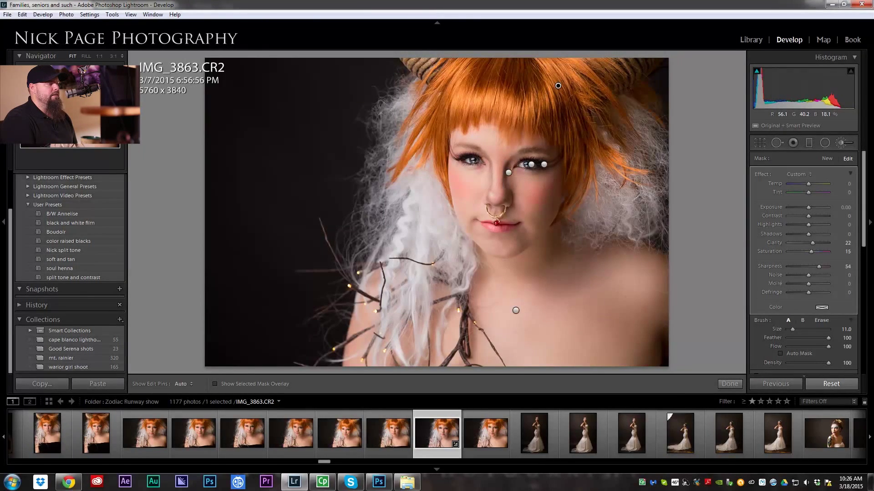
pyautogui.press('h')
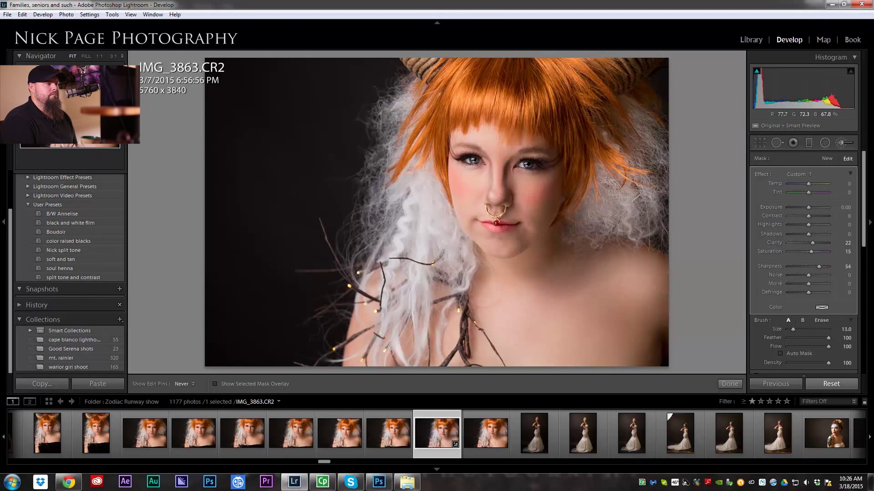
pyautogui.press('h')
pyautogui.scroll(-1, 516, 311)
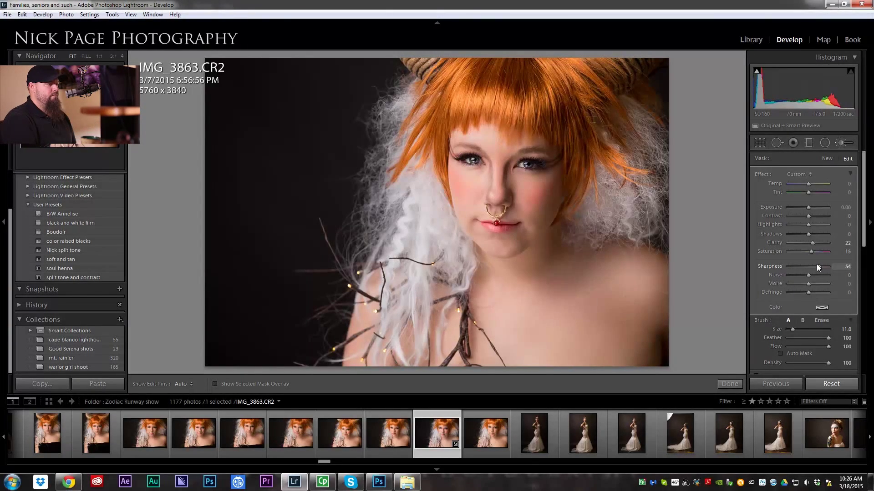
pyautogui.press('h')
pyautogui.press('h')
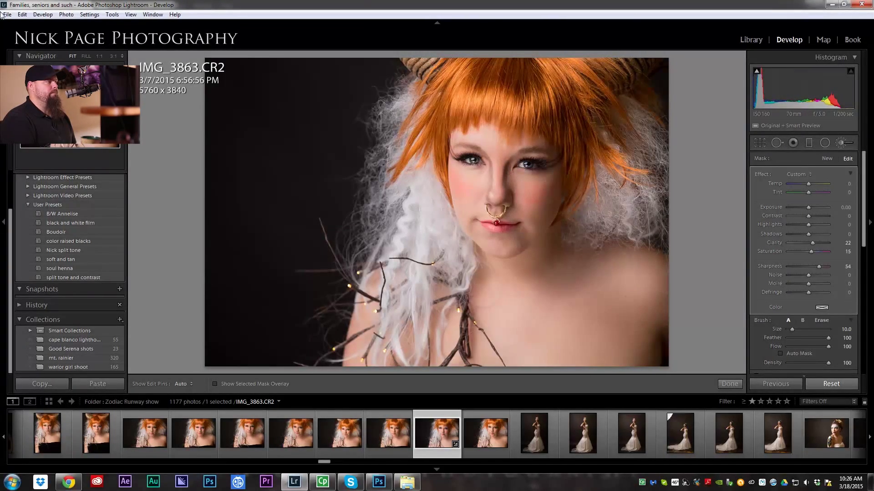
# - Send the retouched IMG_3863.CR2 to Adobe Photoshop CC for editing
pyautogui.rightClick(441, 441)
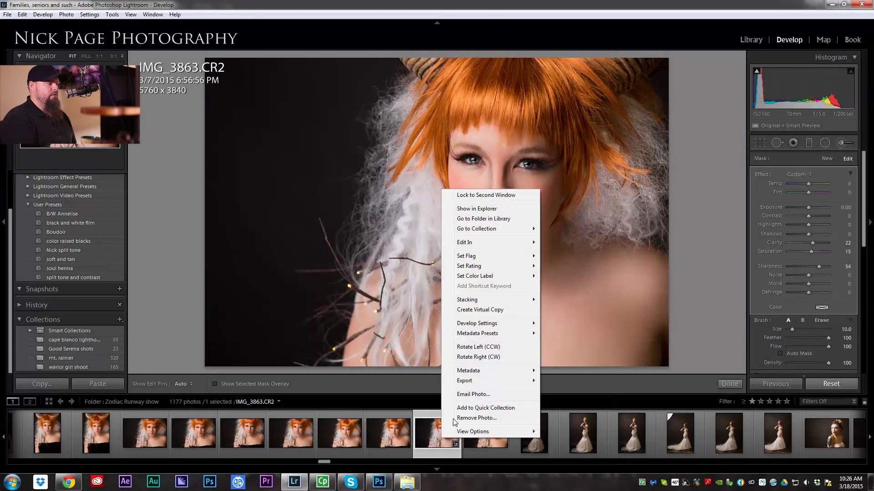
pyautogui.moveTo(484, 242)
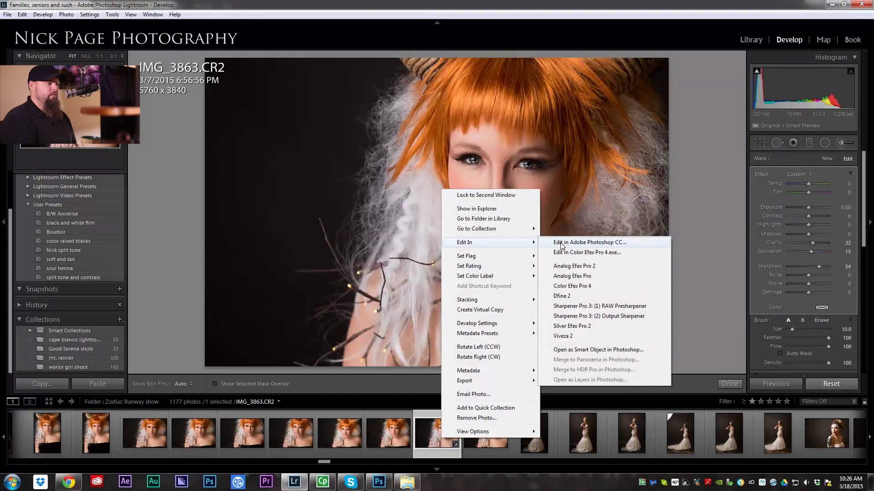
pyautogui.click(556, 244)
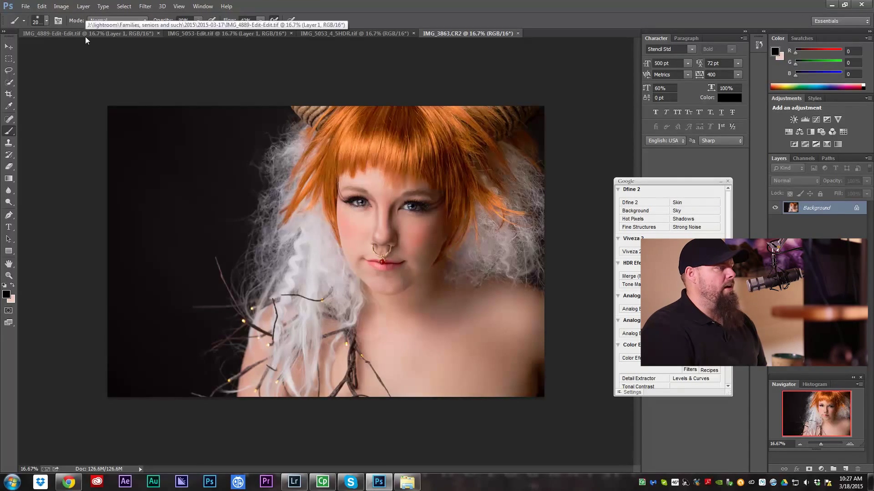
# - Open the concrete-925 texture from the Desktop and select the entire image with the Rectangular Marquee tool for copying
pyautogui.click(26, 6)
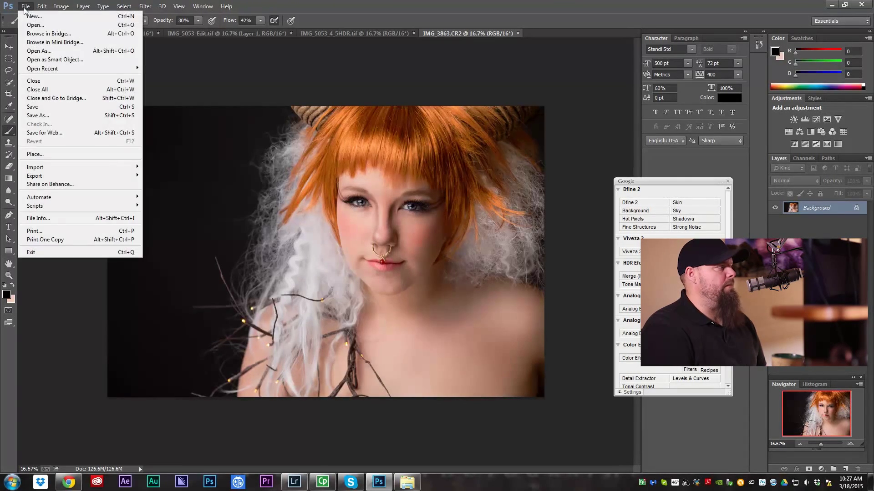
pyautogui.click(33, 25)
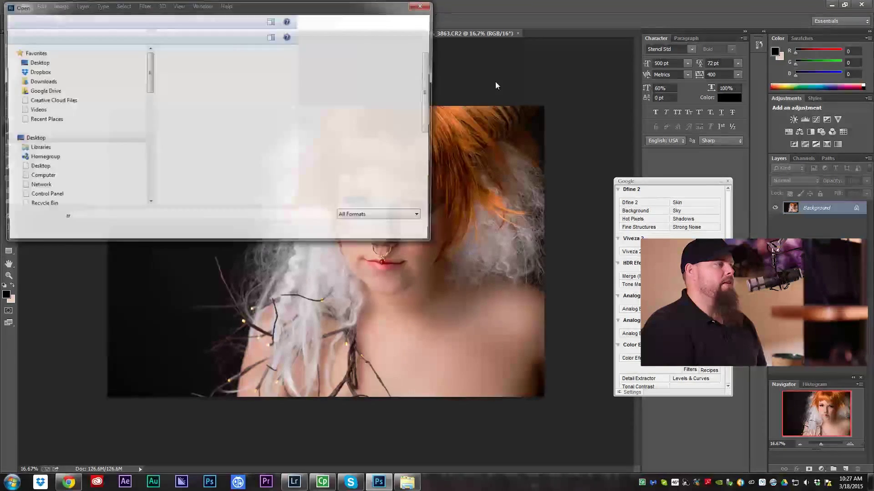
pyautogui.click(278, 193)
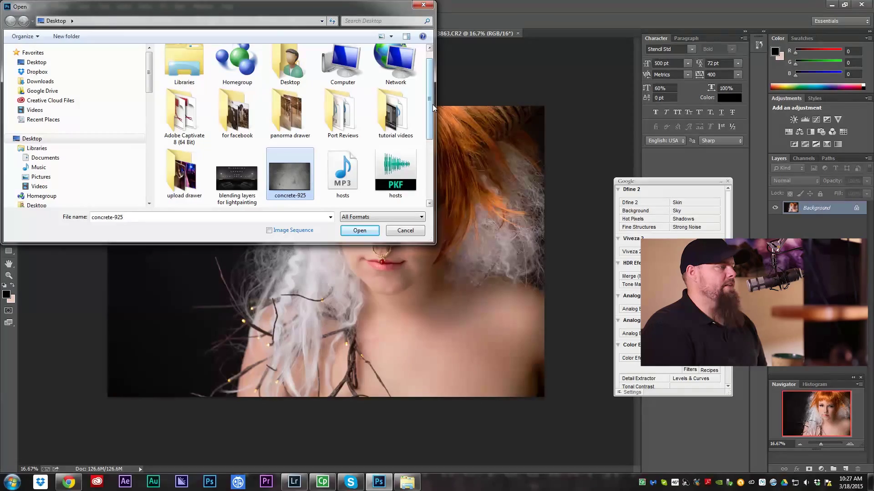
pyautogui.click(365, 237)
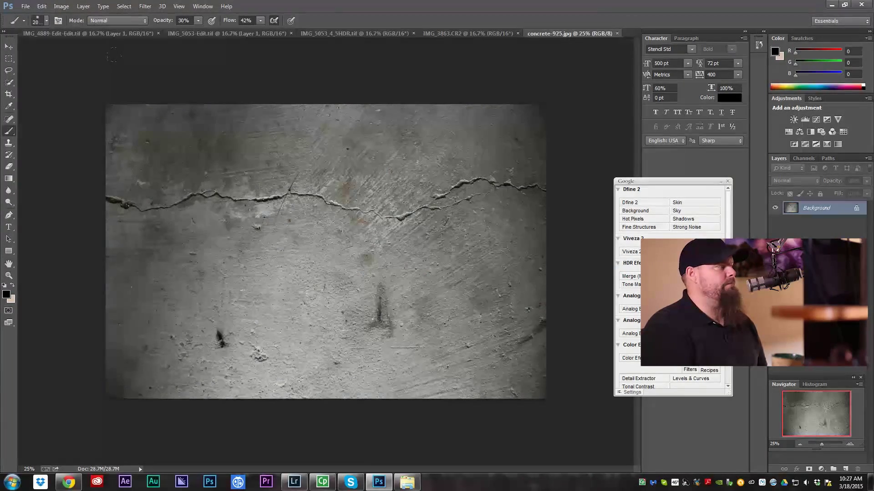
pyautogui.click(9, 58)
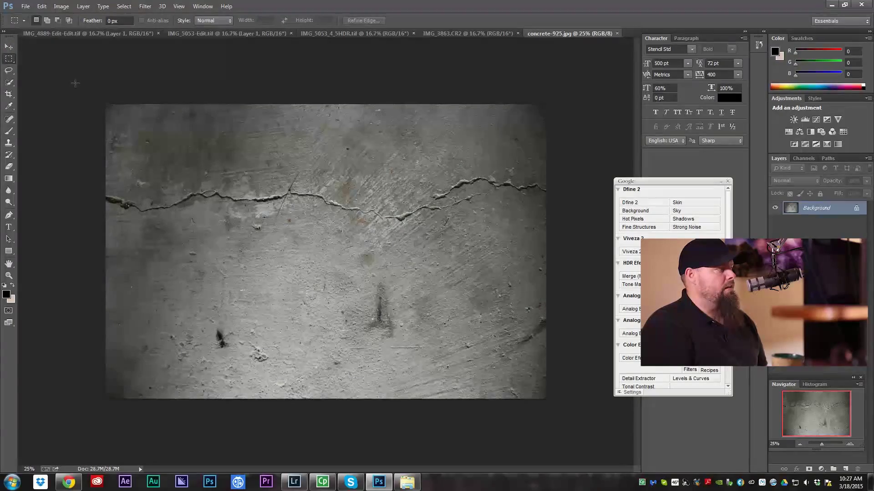
pyautogui.moveTo(80, 90); pyautogui.dragTo(597, 425)
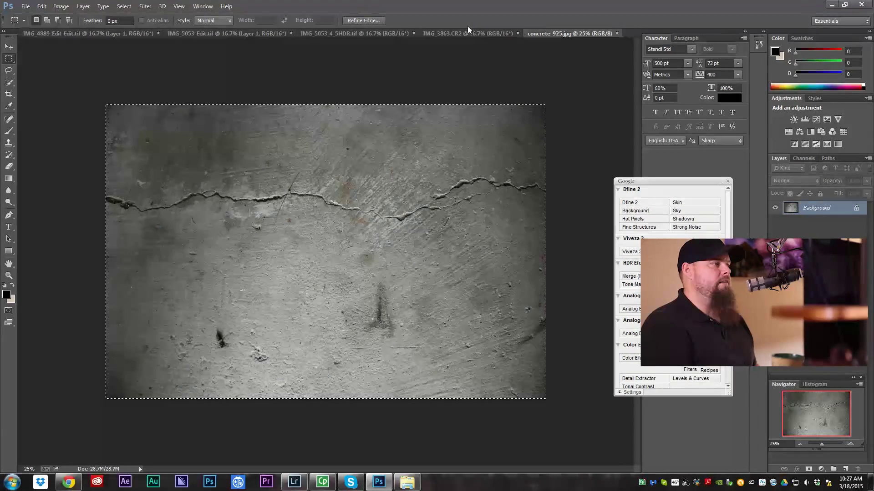
# - Paste the concrete texture into IMG_3863.CR2 and scale it with Free Transform until it covers the whole portrait
pyautogui.click(466, 33)
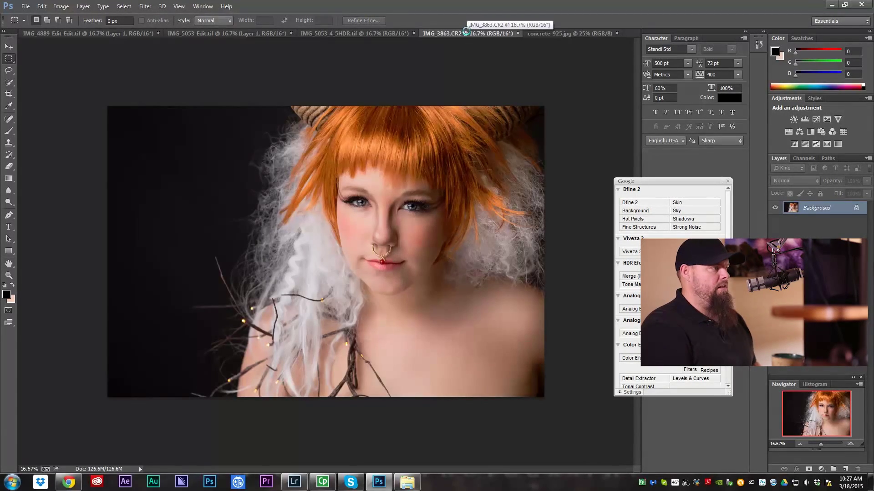
pyautogui.hotkey('ctrl', 'v')
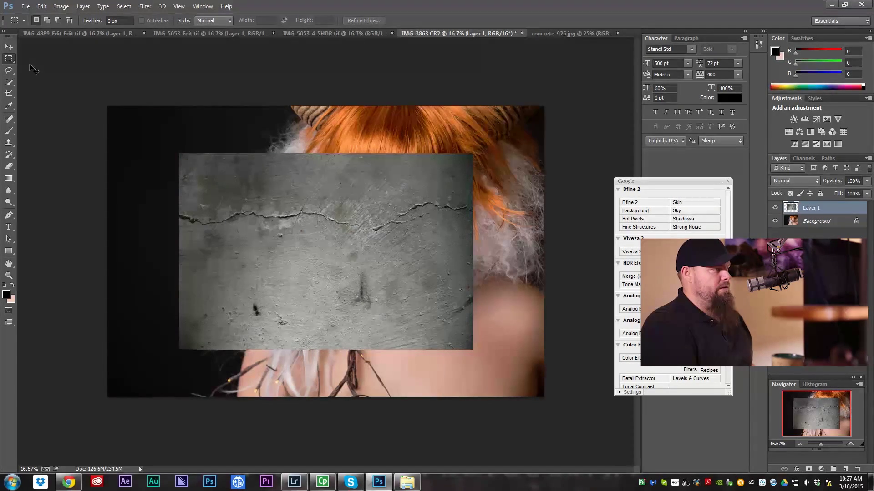
pyautogui.hotkey('ctrl', 't')
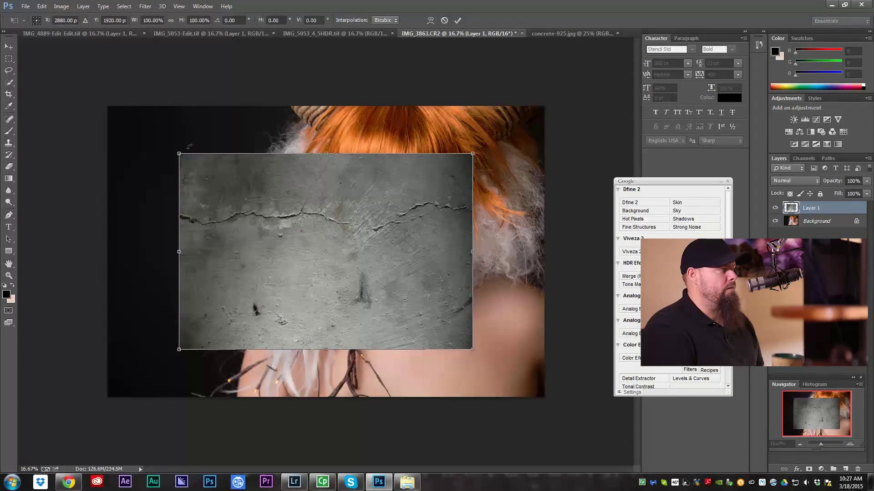
pyautogui.moveTo(179, 154); pyautogui.dragTo(100, 94)
pyautogui.moveTo(472, 350); pyautogui.dragTo(591, 439)
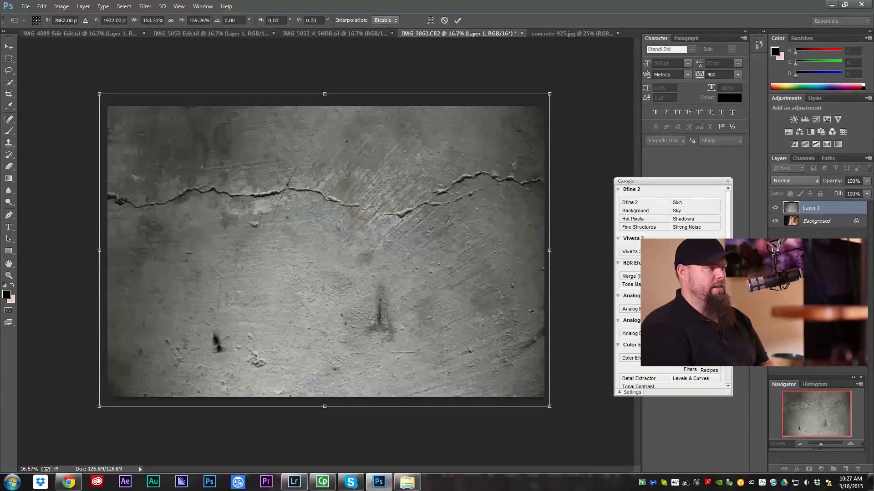
pyautogui.press('Return')
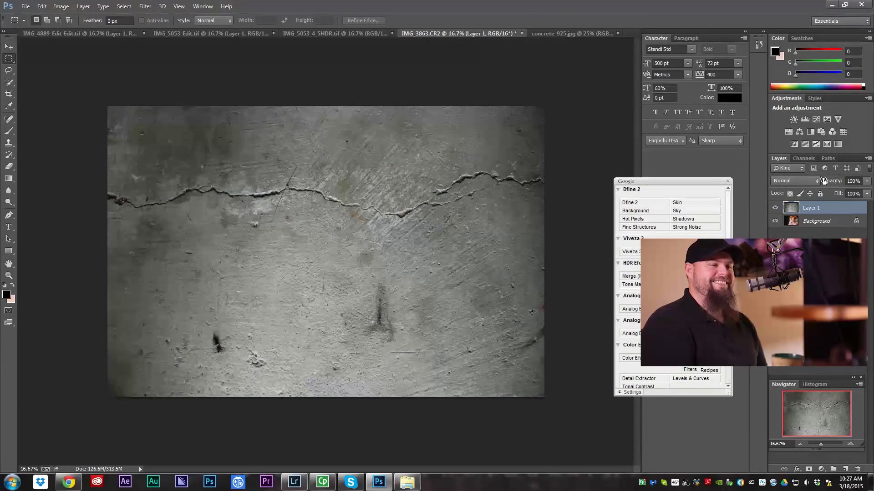
# - Try the Overlay and Soft Light blend modes on the concrete texture layer
pyautogui.click(817, 182)
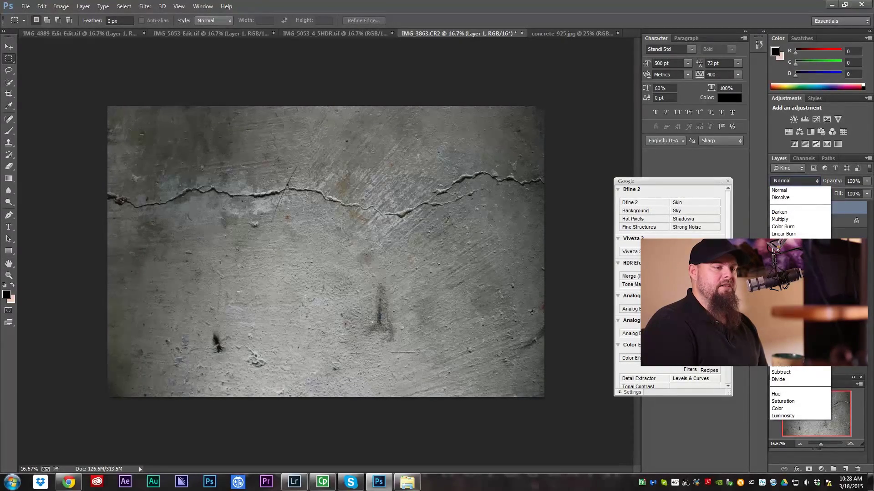
pyautogui.click(783, 299)
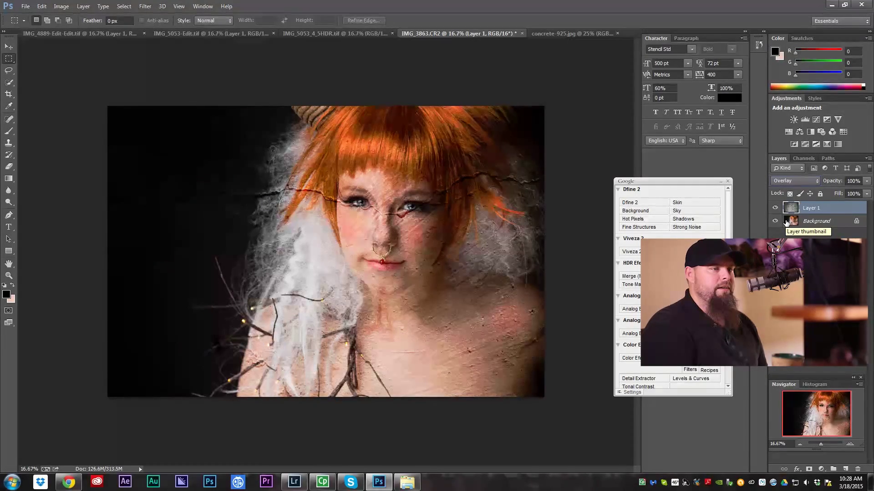
pyautogui.click(812, 181)
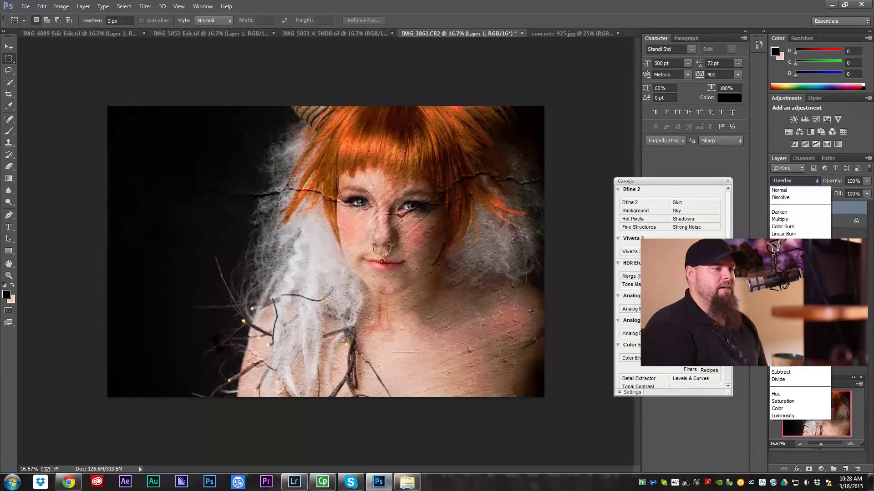
pyautogui.click(784, 306)
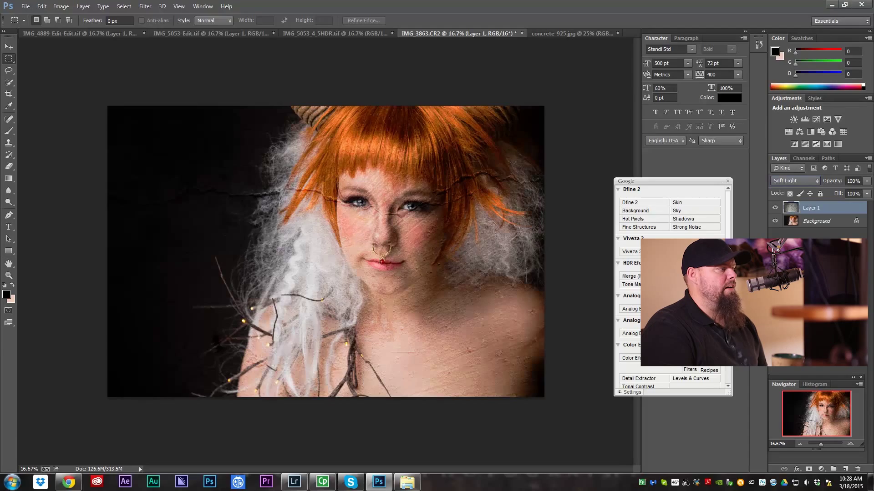
# - Close the textured IMG_3863.CR2 document without saving it
pyautogui.click(802, 222)
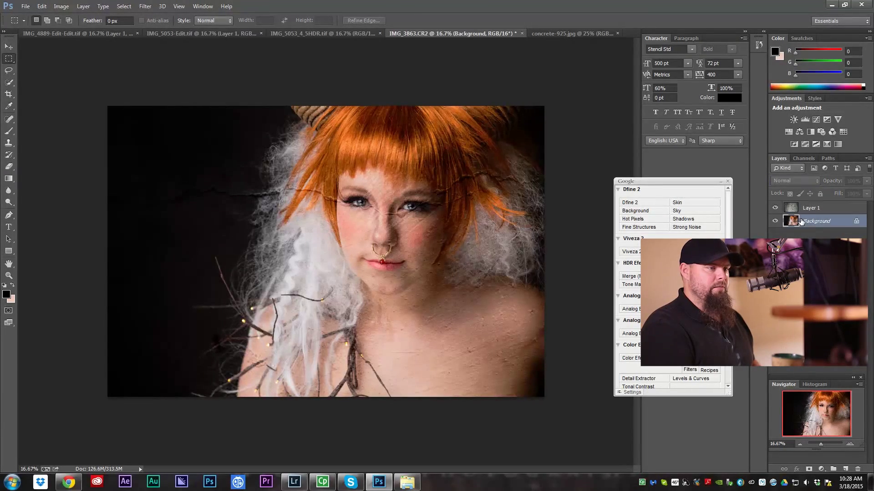
pyautogui.click(522, 33)
pyautogui.click(455, 182)
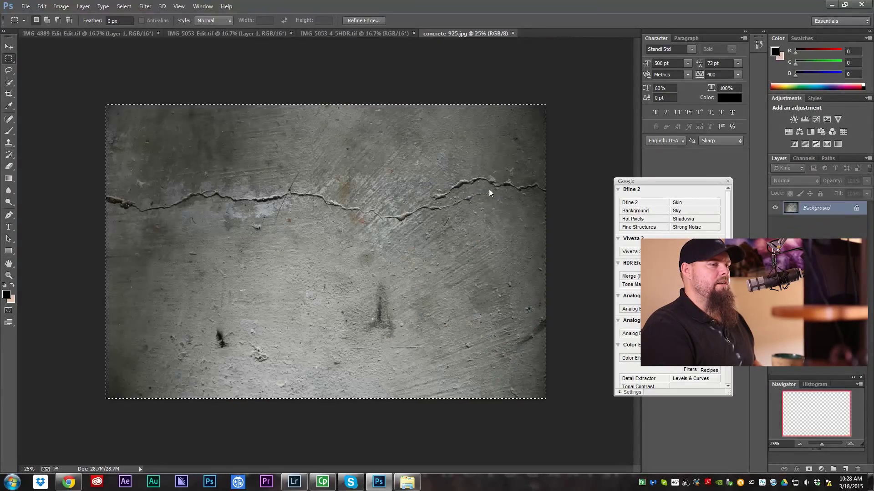
# - Switch to Lightroom, leave the Adjustment Brush and raise the Blacks of IMG_3863.CR2 to lighten its dark background
pyautogui.click(303, 479)
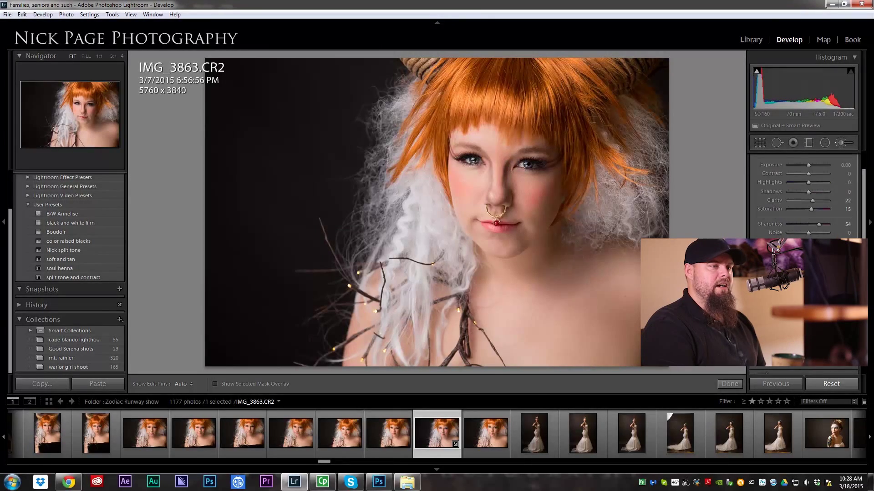
pyautogui.click(841, 143)
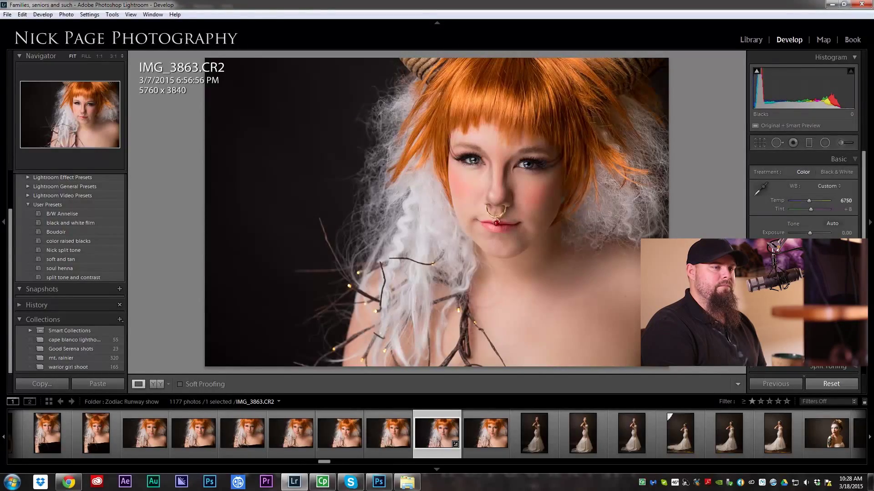
pyautogui.moveTo(810, 279); pyautogui.dragTo(818, 279)
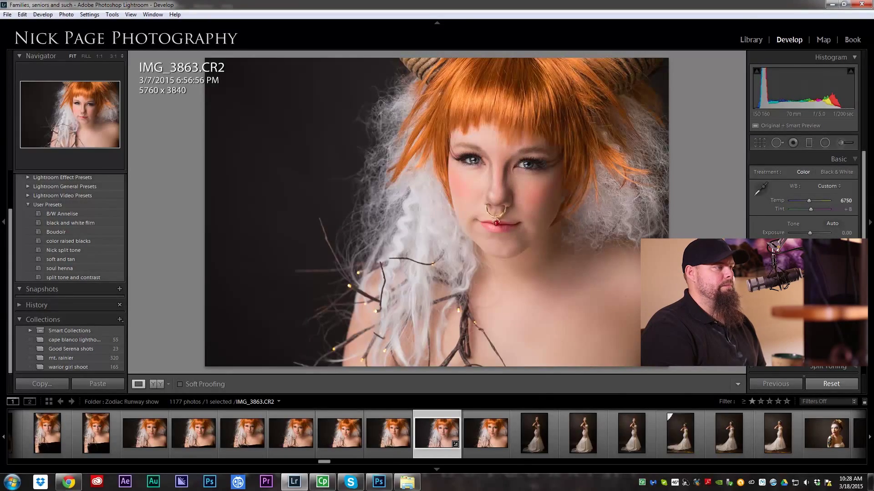
# - Send the readjusted IMG_3863.CR2 from Lightroom to Photoshop for editing
pyautogui.click(8, 15)
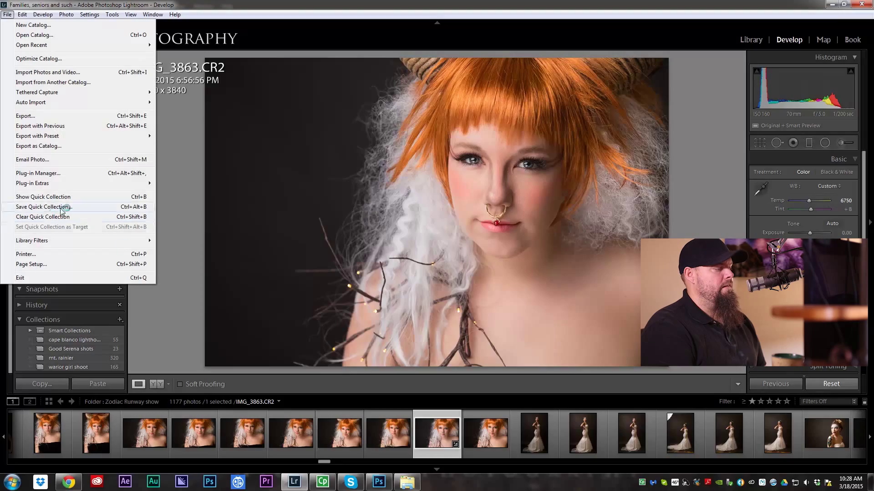
pyautogui.click(438, 264)
pyautogui.rightClick(439, 264)
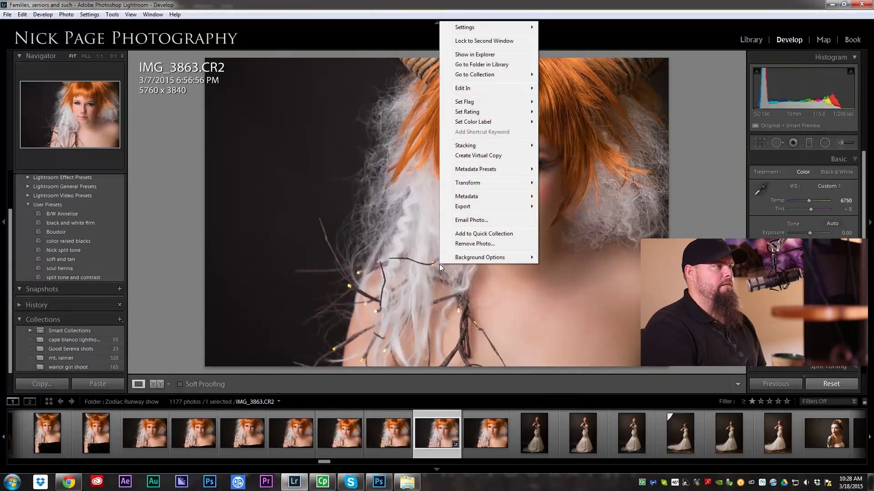
pyautogui.moveTo(493, 94)
pyautogui.click(564, 90)
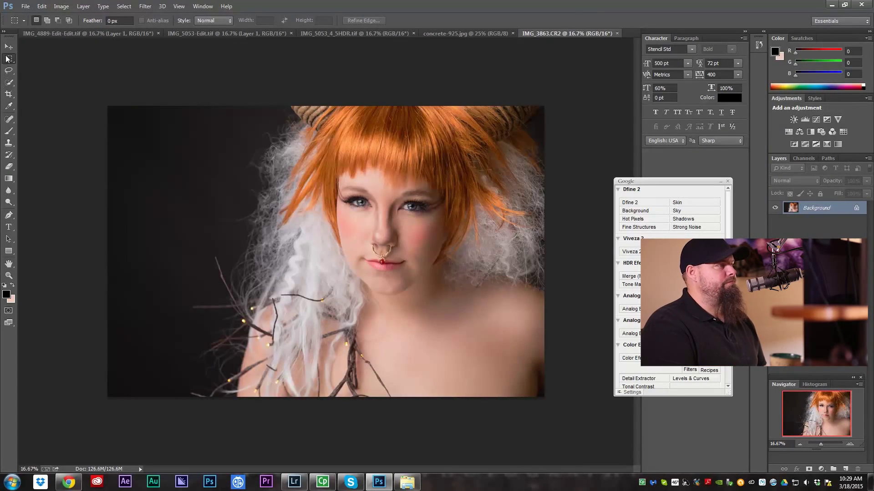
# - Paste the copied concrete texture into the reopened IMG_3863.CR2 and stretch it to cover the whole portrait
pyautogui.click(440, 35)
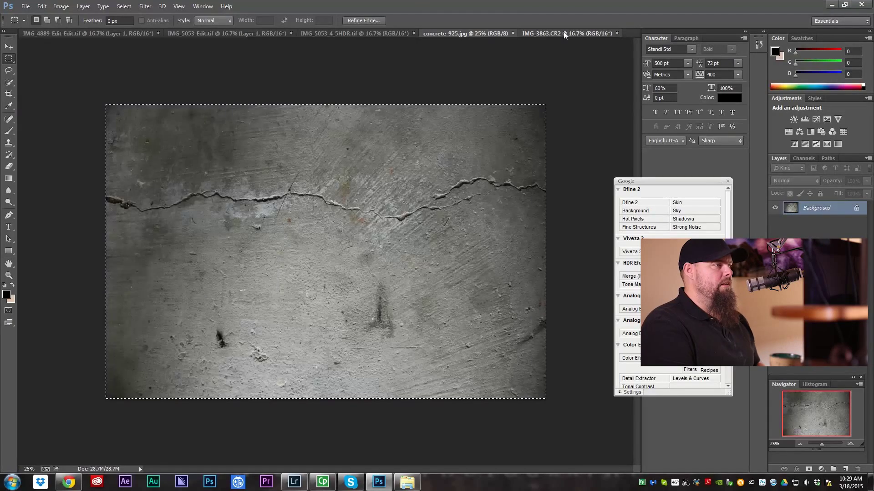
pyautogui.click(563, 33)
pyautogui.hotkey('ctrl', 'v')
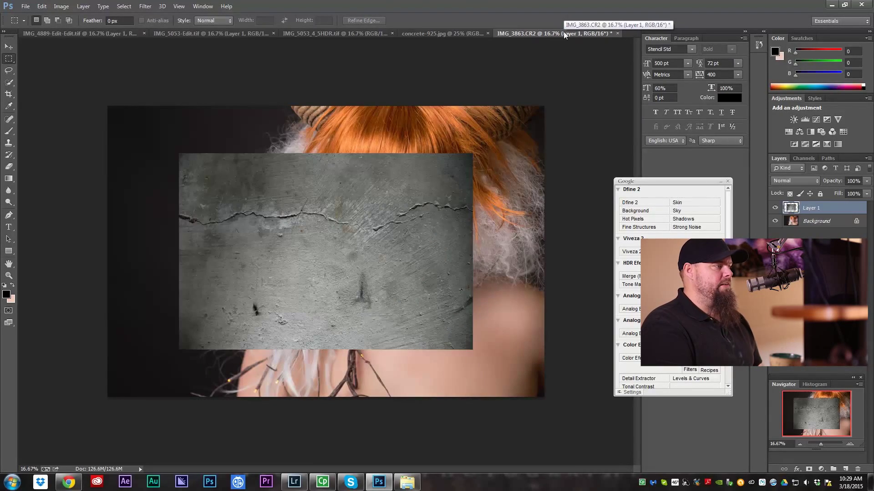
pyautogui.click(9, 46)
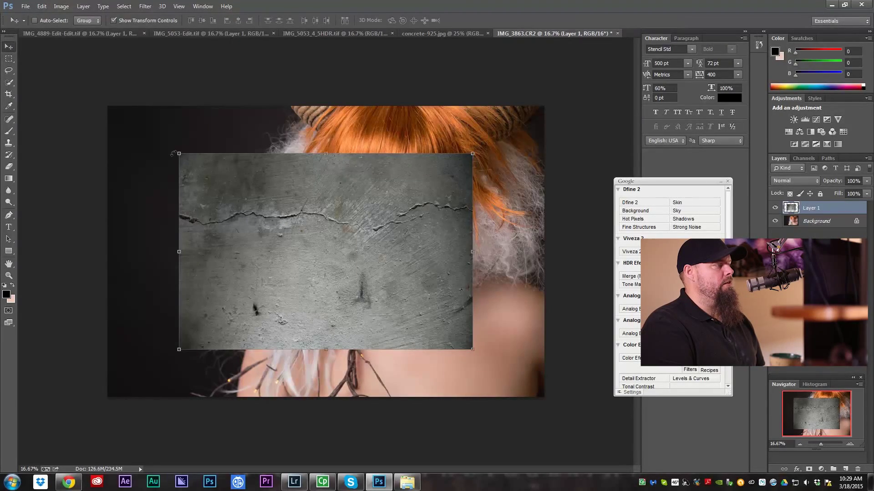
pyautogui.moveTo(179, 155); pyautogui.dragTo(103, 103)
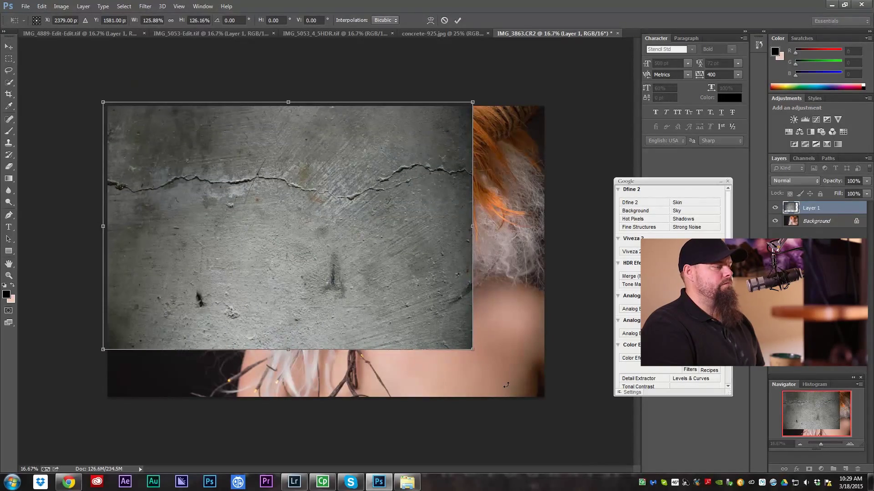
pyautogui.moveTo(526, 387); pyautogui.dragTo(598, 423)
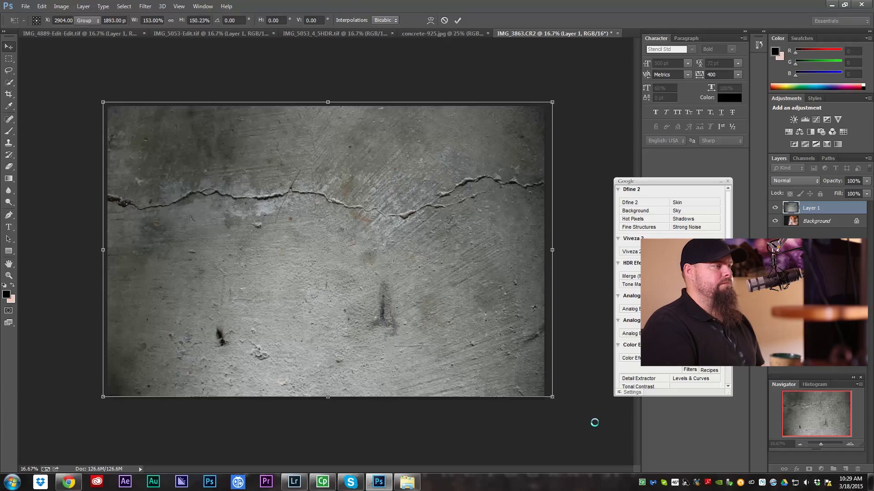
pyautogui.press('Return')
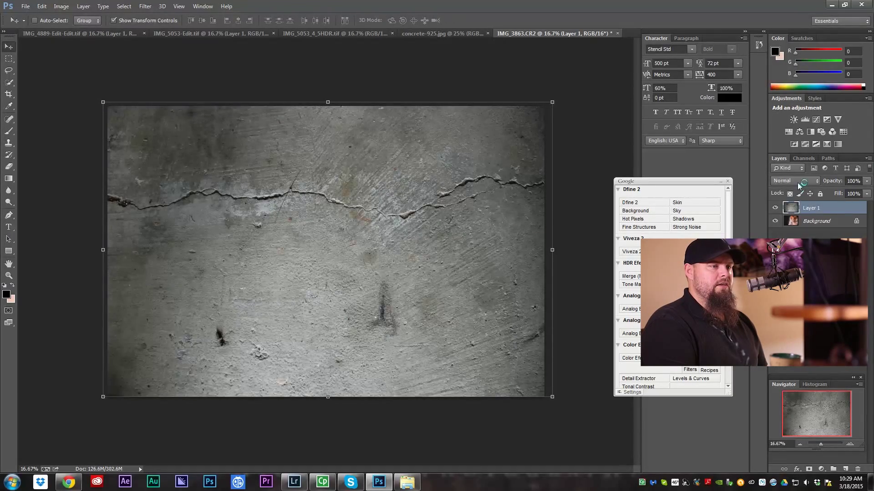
# - Set the concrete layer's blend mode to Soft Light after trying Overlay
pyautogui.click(795, 181)
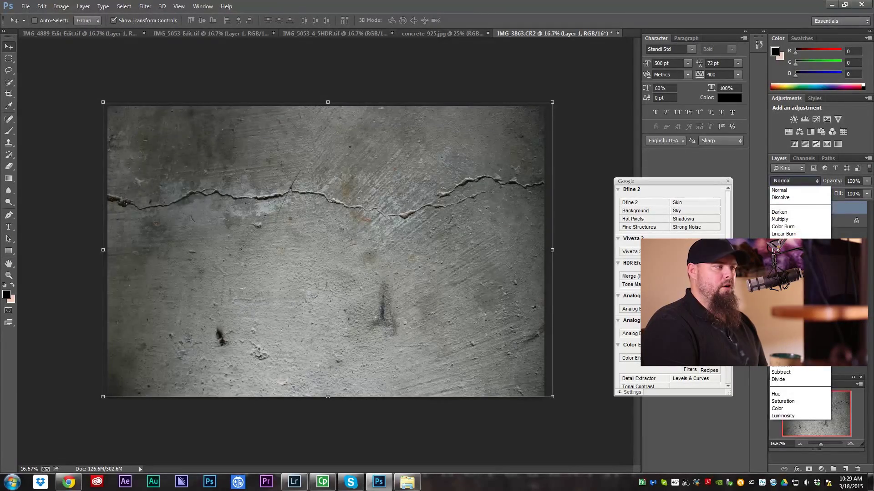
pyautogui.click(782, 299)
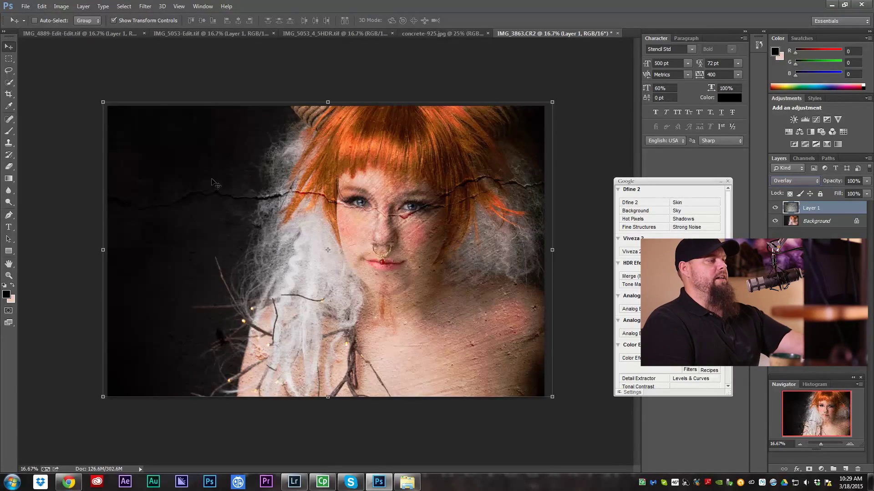
pyautogui.click(817, 182)
pyautogui.click(783, 306)
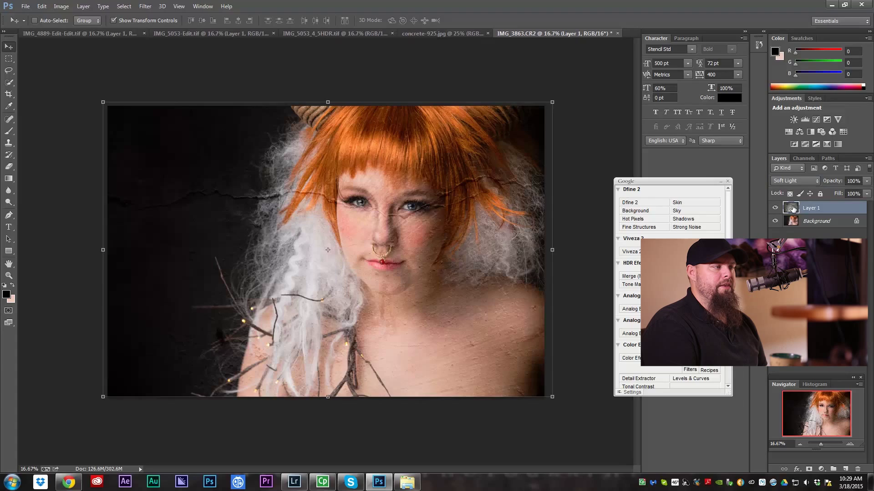
# - Add a layer mask to the concrete layer and activate the Brush tool with the mask selected
pyautogui.click(810, 469)
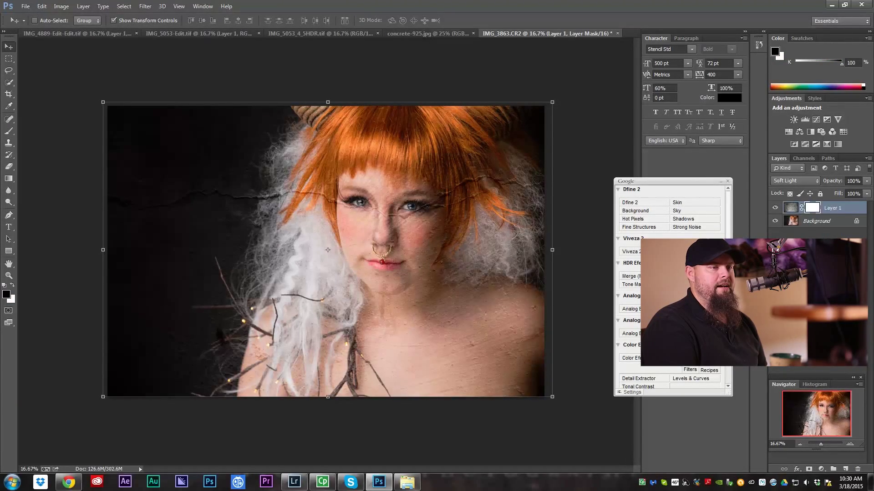
pyautogui.click(813, 208)
pyautogui.click(811, 208)
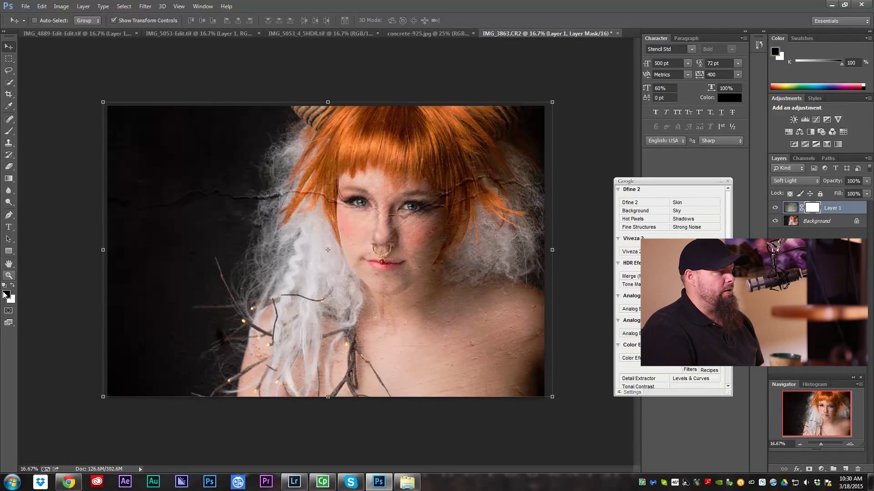
pyautogui.click(8, 132)
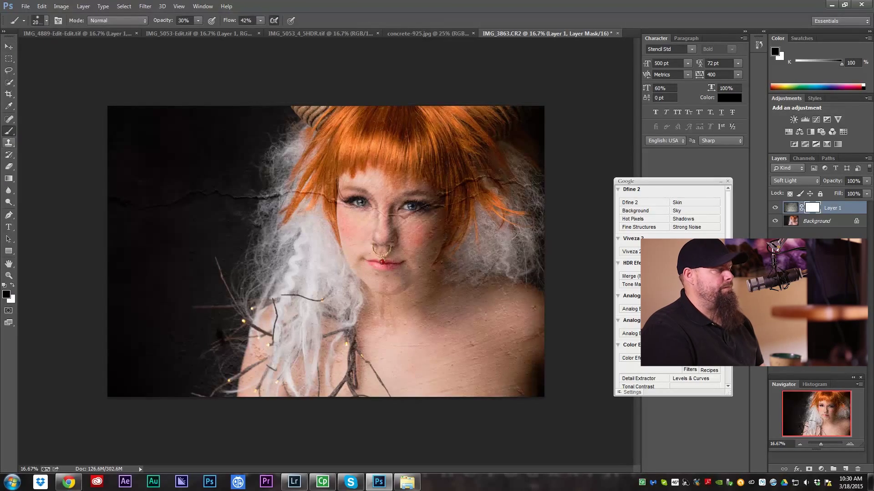
# - Set the foreground colour to black and the brush opacity to 100%, and make the concrete layer's mask the painting target
pyautogui.click(6, 294)
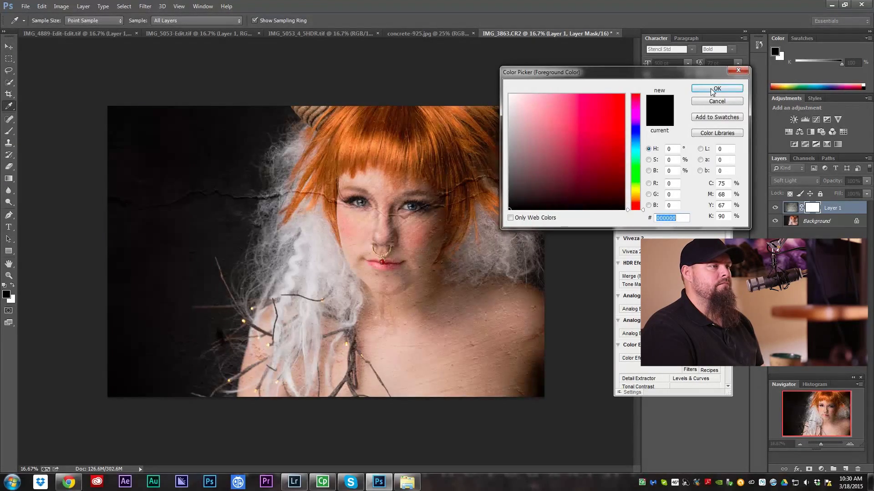
pyautogui.click(713, 88)
pyautogui.click(198, 20)
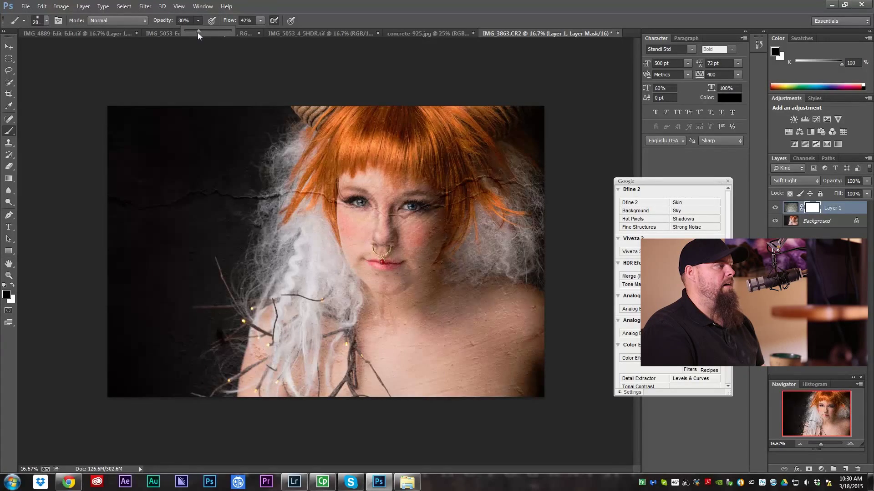
pyautogui.moveTo(211, 31); pyautogui.dragTo(256, 35)
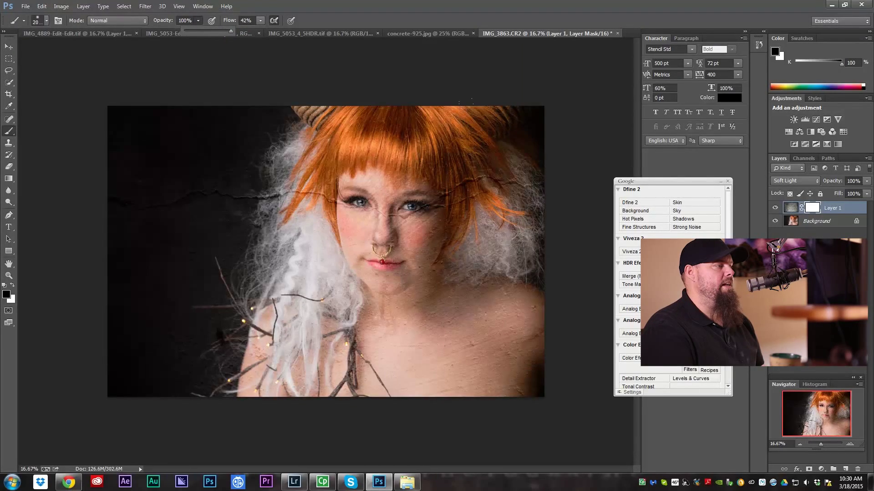
pyautogui.press('[')
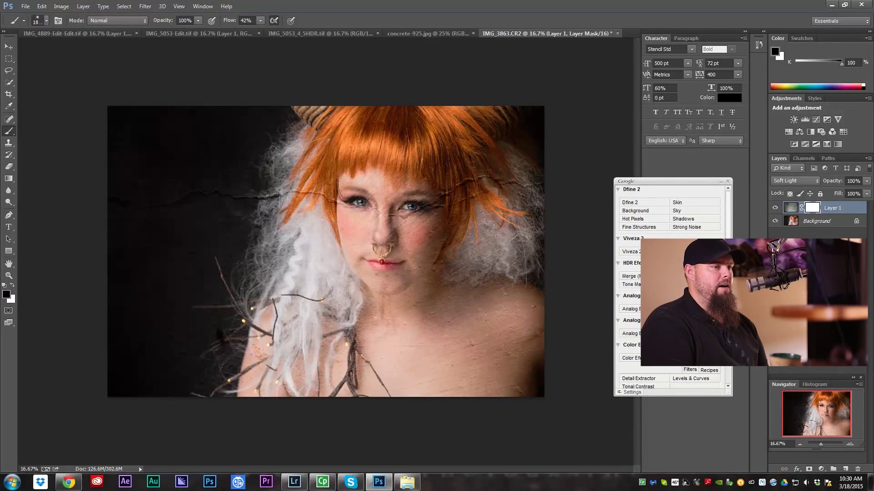
pyautogui.click(791, 209)
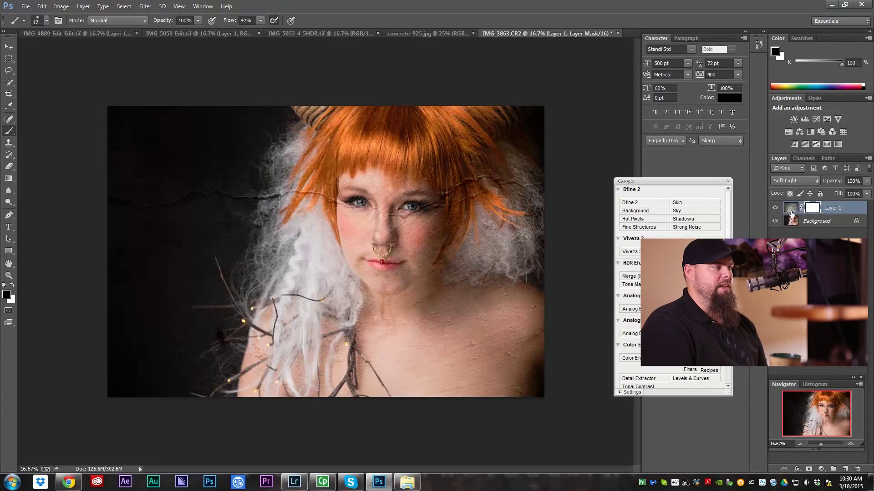
pyautogui.click(814, 209)
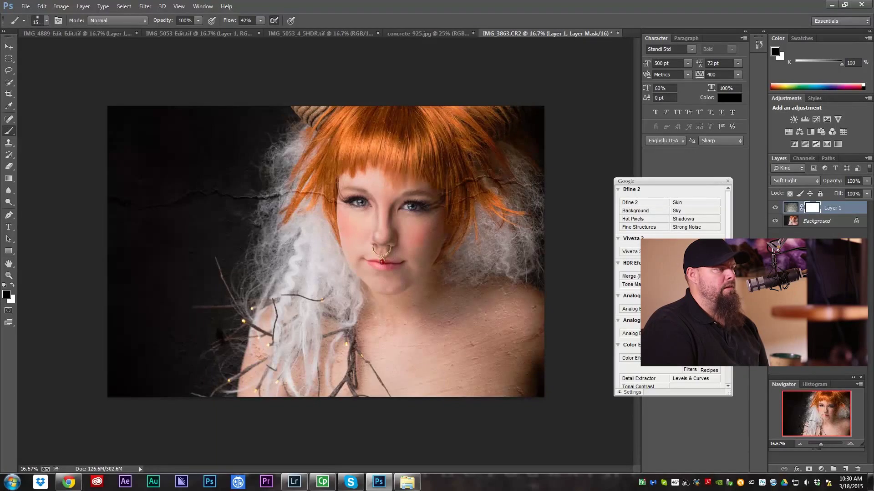
# - Paint black on the layer mask to remove the concrete texture from the face, orange hair, neck, chest and shoulder
pyautogui.press('[')
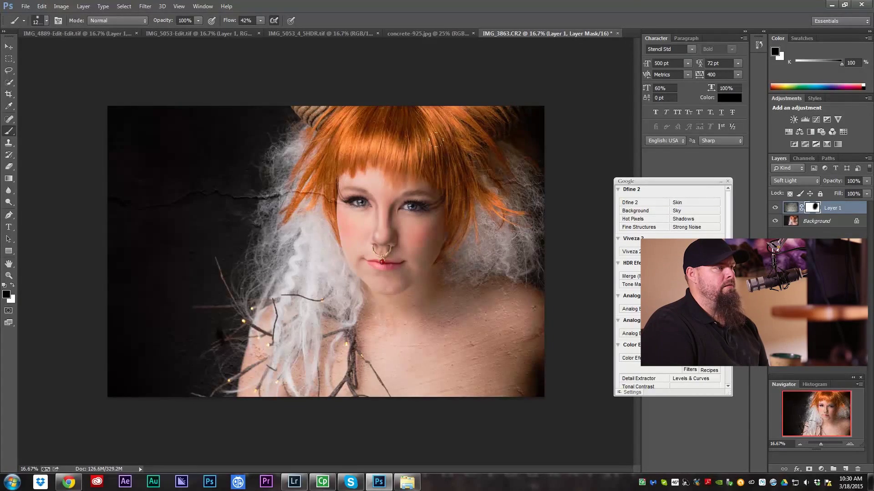
pyautogui.moveTo(440, 88)
pyautogui.mouseDown()
pyautogui.moveTo(425, 106)
pyautogui.moveTo(424, 135)
pyautogui.moveTo(476, 178)
pyautogui.moveTo(446, 225)
pyautogui.mouseUp()
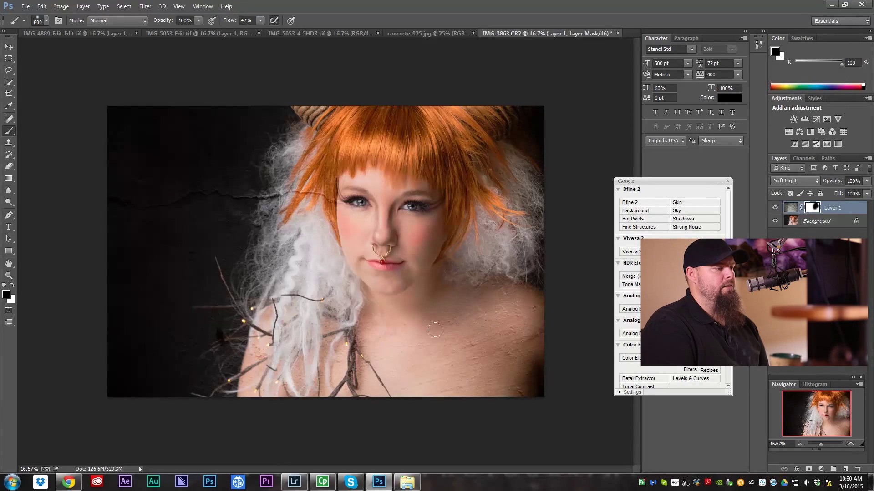
pyautogui.moveTo(447, 326)
pyautogui.mouseDown()
pyautogui.moveTo(494, 307)
pyautogui.moveTo(488, 269)
pyautogui.moveTo(529, 295)
pyautogui.moveTo(514, 353)
pyautogui.moveTo(520, 382)
pyautogui.moveTo(474, 411)
pyautogui.mouseUp()
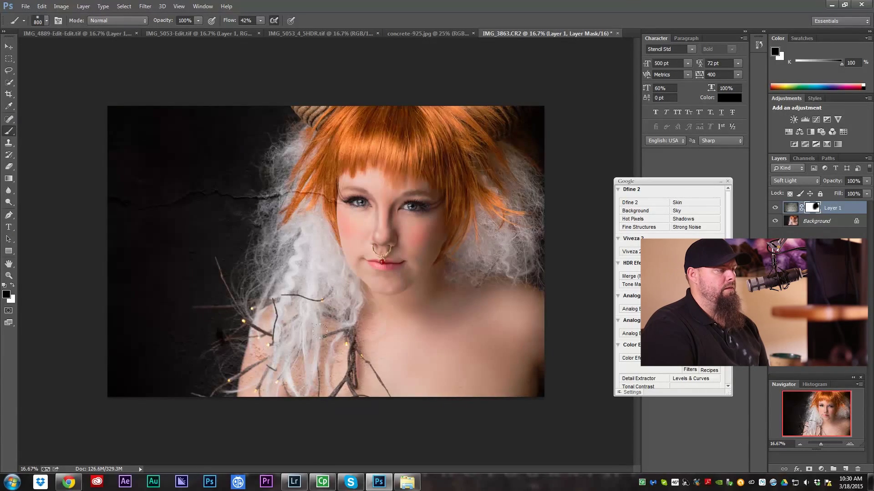
# - Mask the remaining concrete texture off the white hair, twigs and upper arm with progressively smaller brushes, from 500 to about 175 px
pyautogui.press('[')
pyautogui.press('[')
pyautogui.press('[')
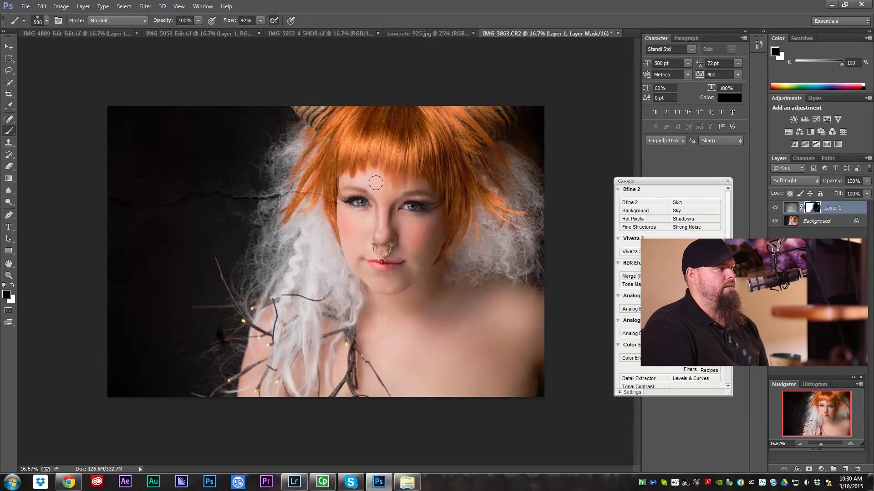
pyautogui.press('[')
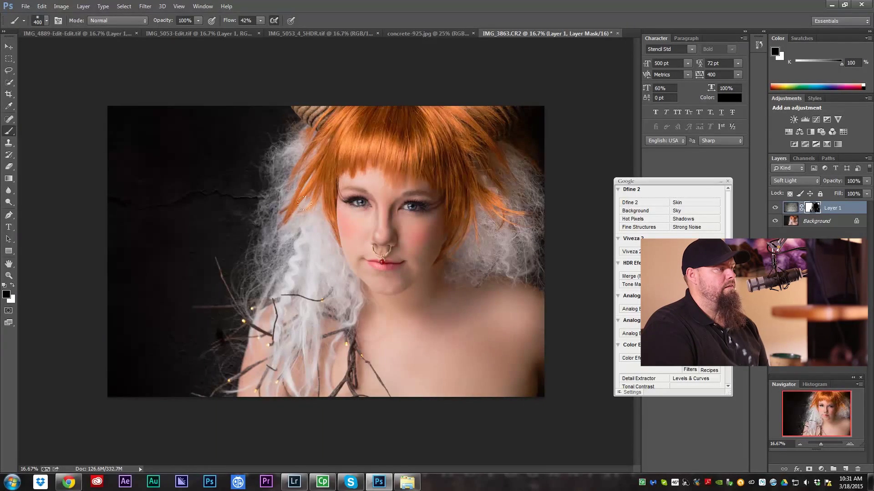
pyautogui.press('[')
pyautogui.press('[')
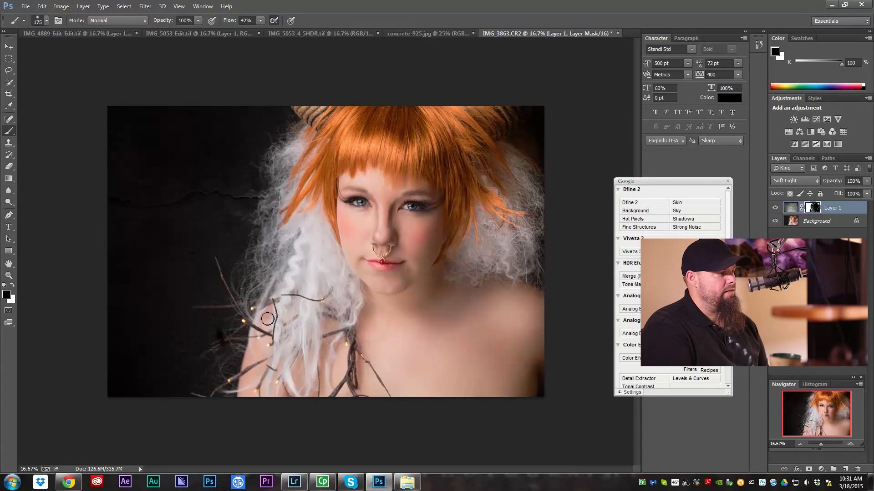
pyautogui.press('[')
pyautogui.press(']')
pyautogui.press(']')
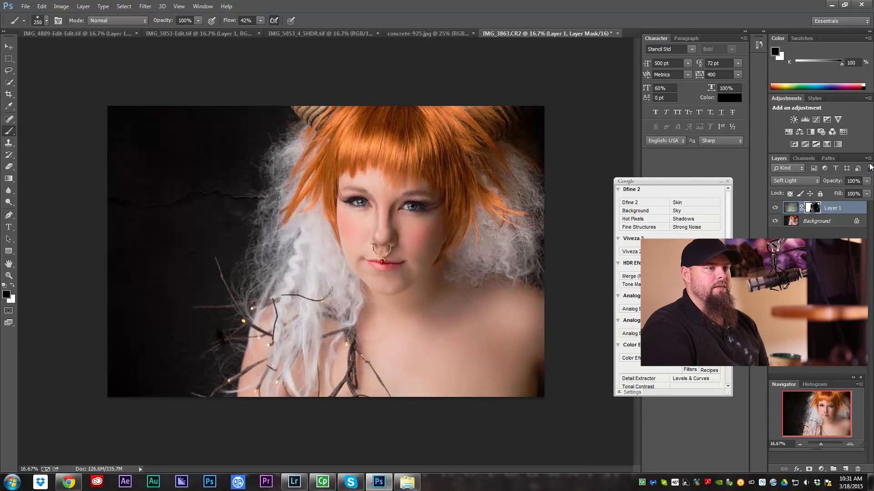
pyautogui.press(']')
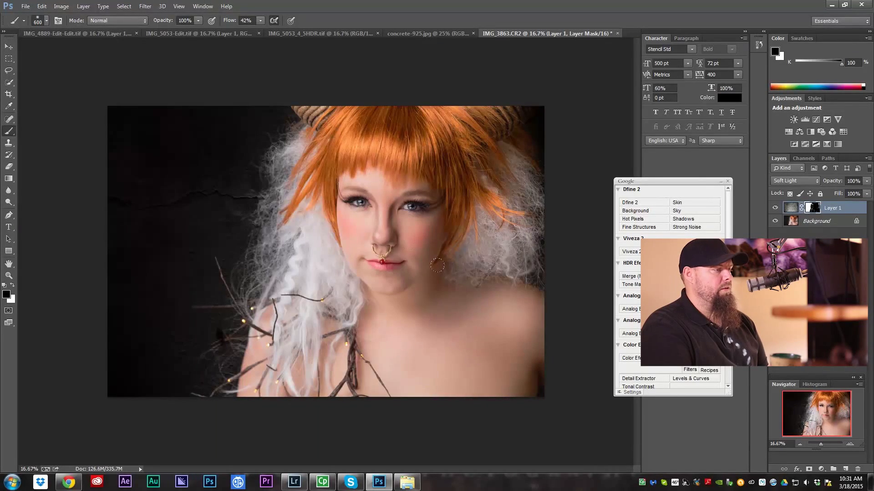
# - Lower the brush opacity to 15% and softly fade the texture along the outer edge of the white hair with a 200 px brush
pyautogui.click(198, 21)
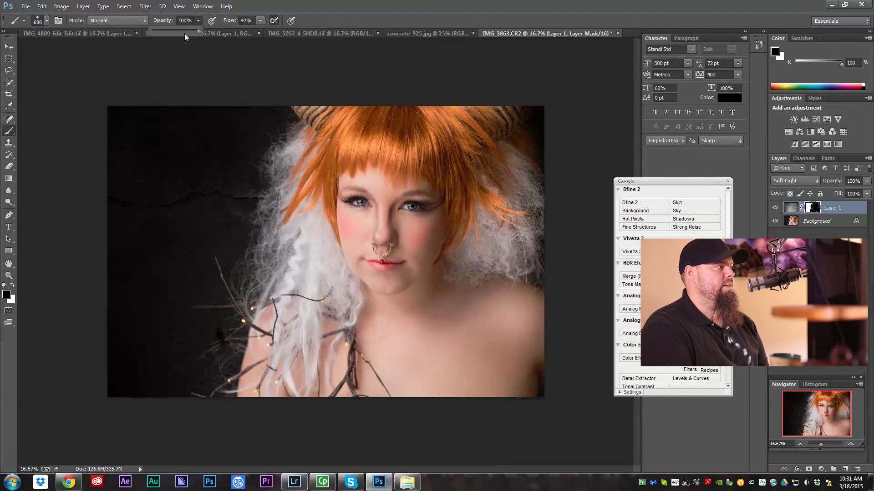
pyautogui.moveTo(161, 31); pyautogui.dragTo(158, 32)
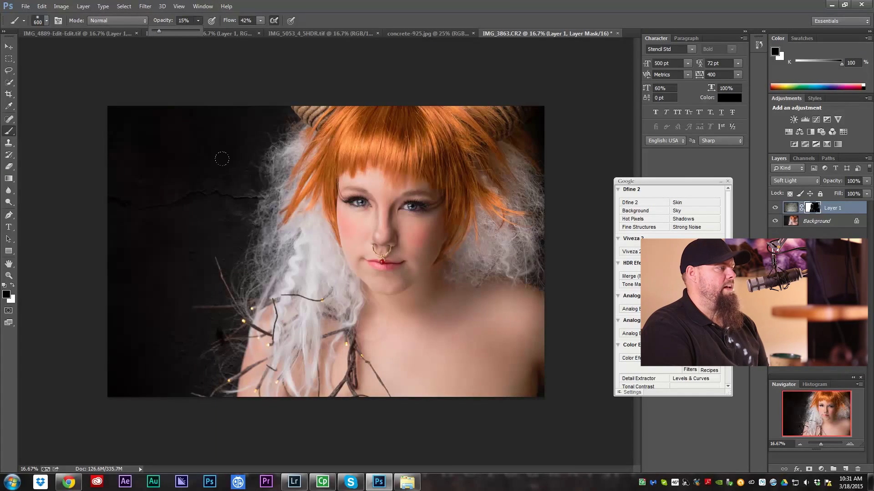
pyautogui.press('[')
pyautogui.press('[')
pyautogui.press('[')
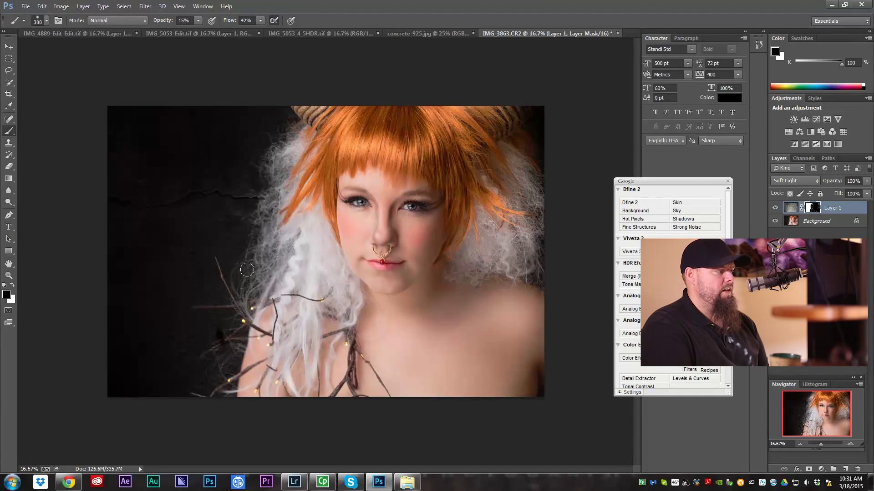
pyautogui.press('[')
pyautogui.press('[')
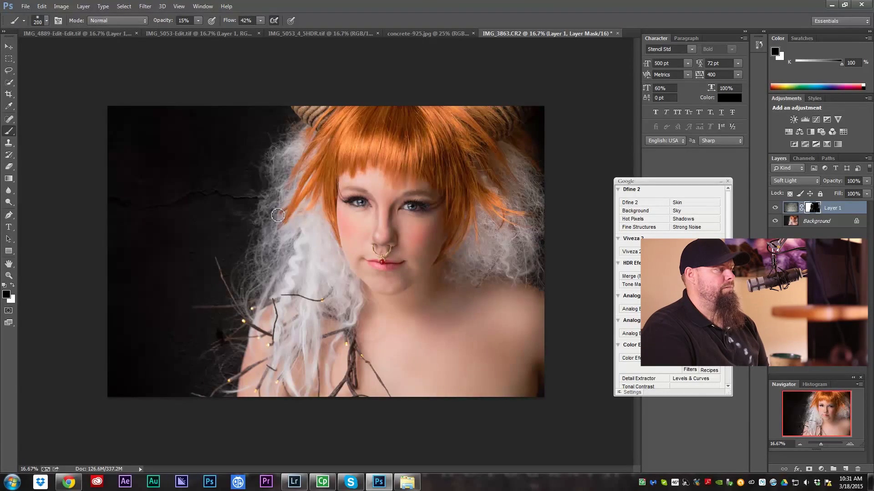
pyautogui.press(']')
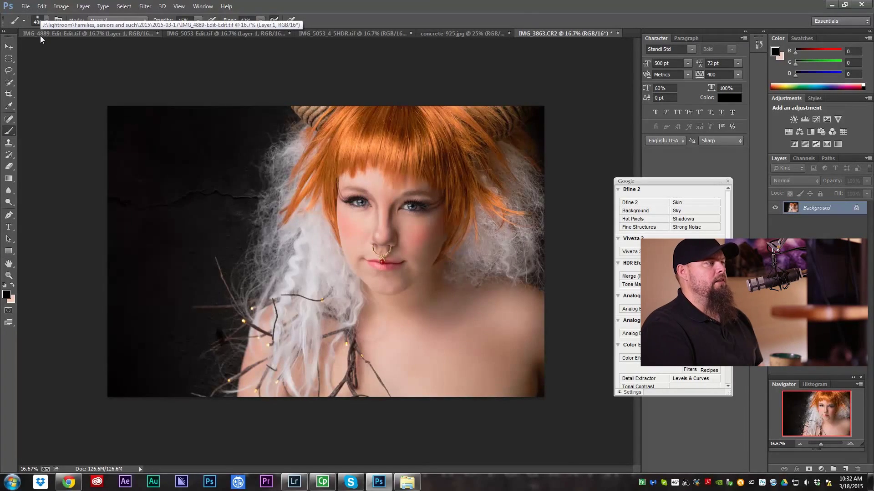
# - Save the flattened portrait, switch to Lightroom and set the Vibrance of IMG_3863-Edit.tif to +40
pyautogui.hotkey('ctrl', 's')
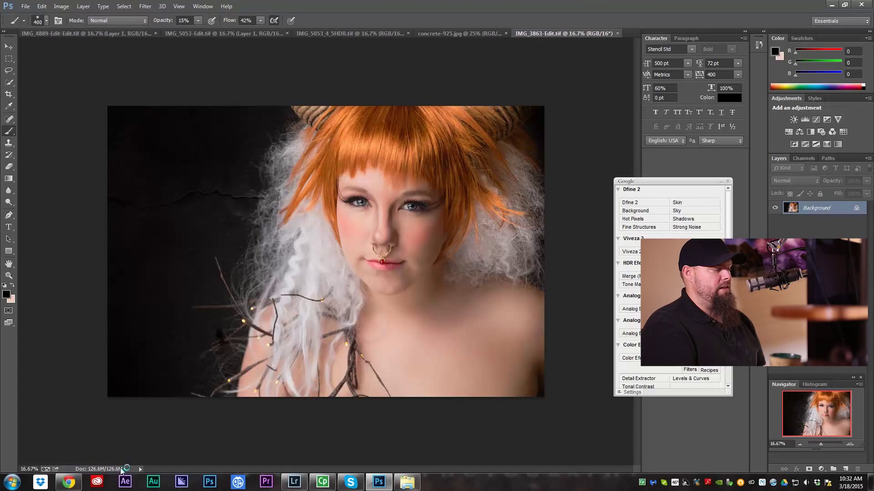
pyautogui.click(294, 482)
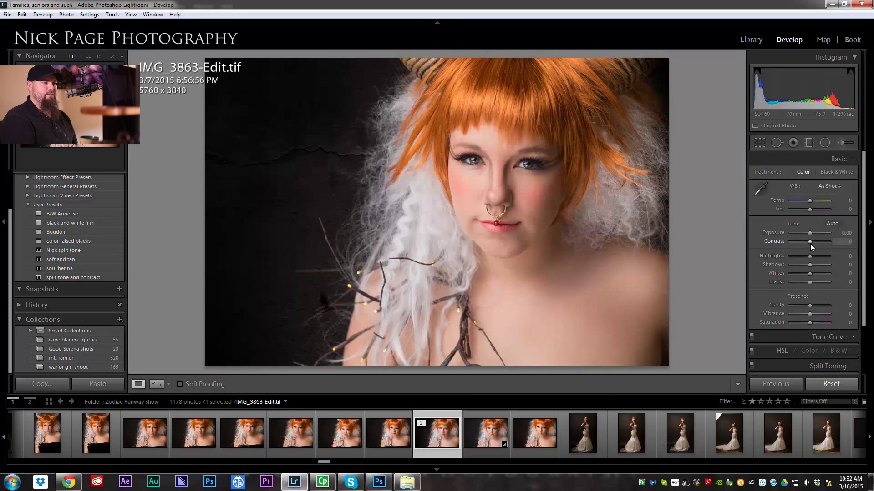
pyautogui.moveTo(810, 313); pyautogui.dragTo(818, 313)
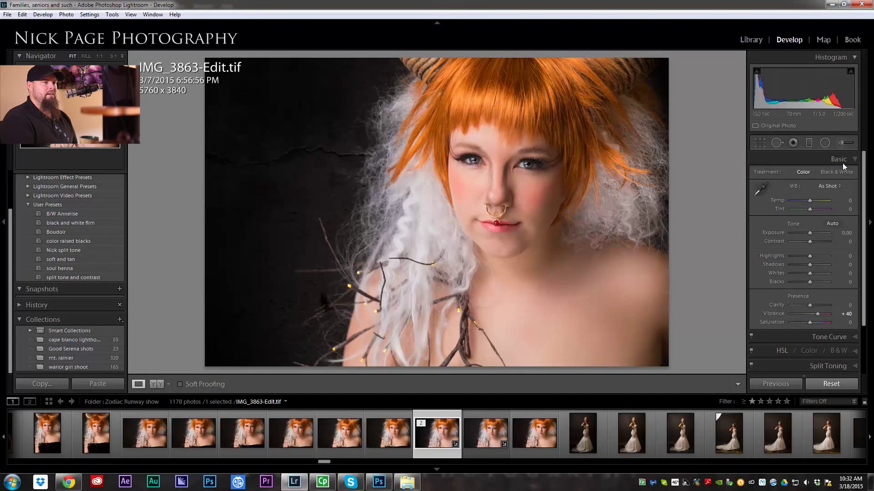
# - Paint Clarity 49 with the Adjustment Brush over the cracked dark background and the loose white hair, reducing the brush size to 10
pyautogui.click(846, 143)
pyautogui.doubleClick(761, 174)
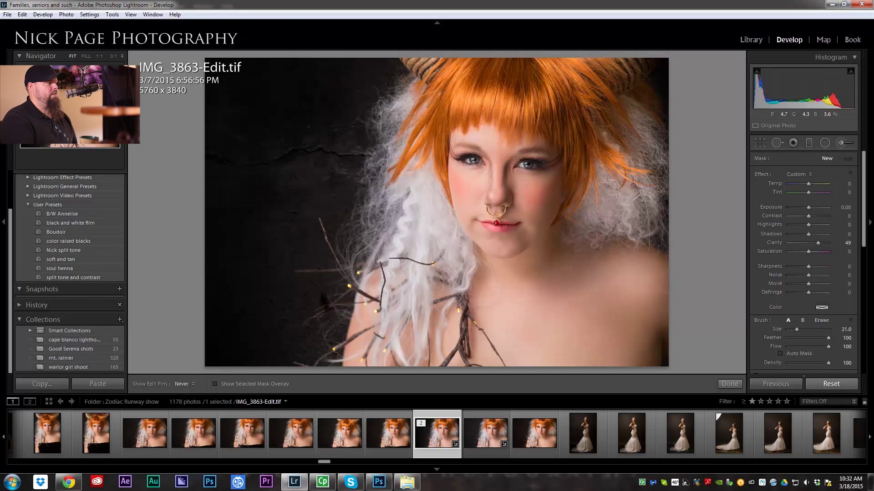
pyautogui.moveTo(334, 227); pyautogui.dragTo(378, 155)
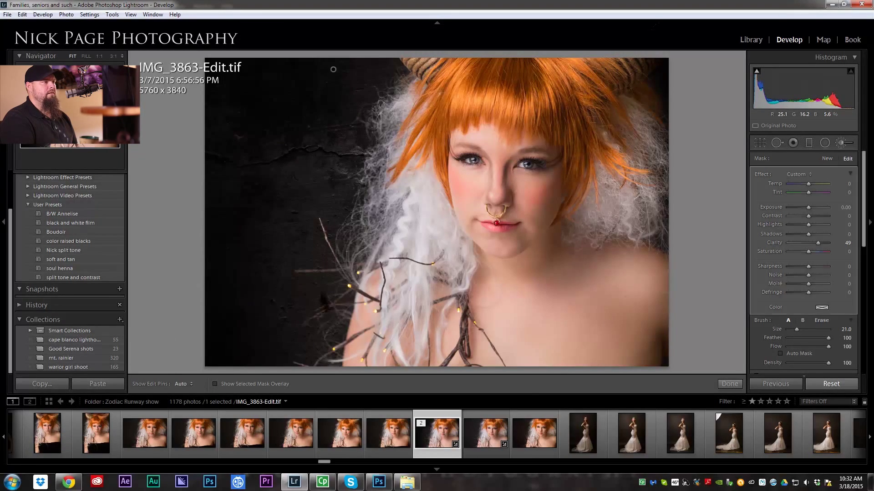
pyautogui.press('alt')
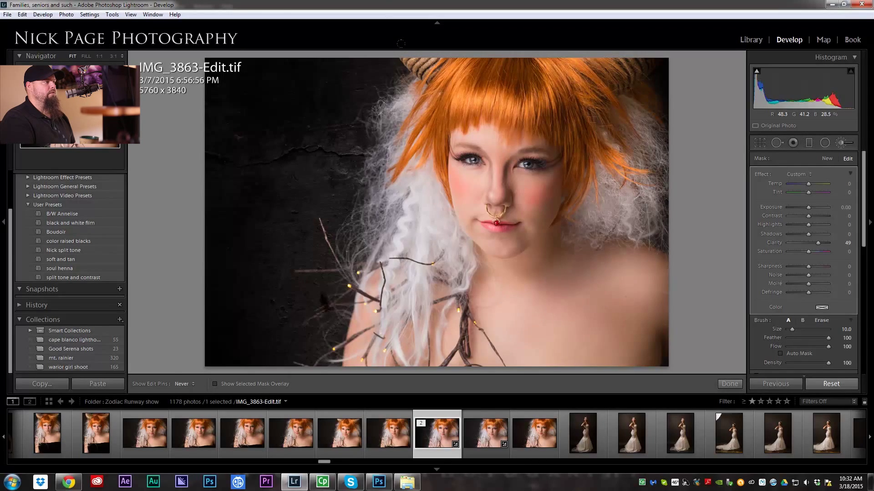
pyautogui.press('h')
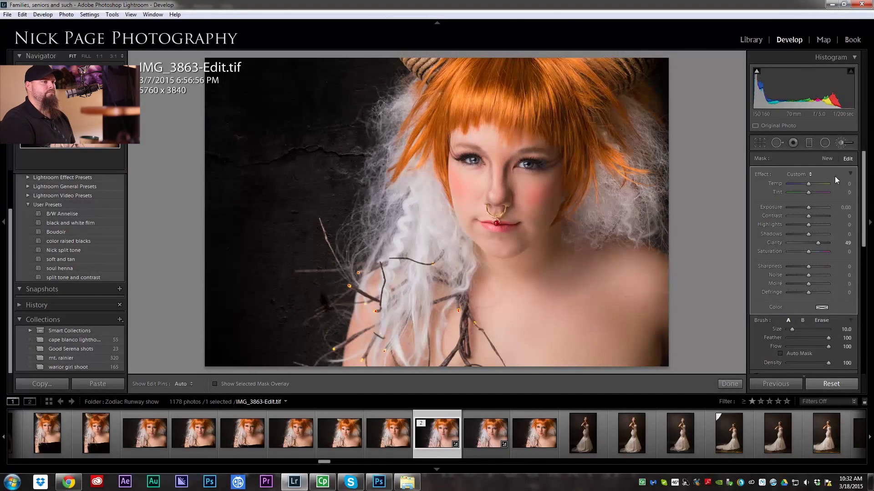
pyautogui.click(843, 143)
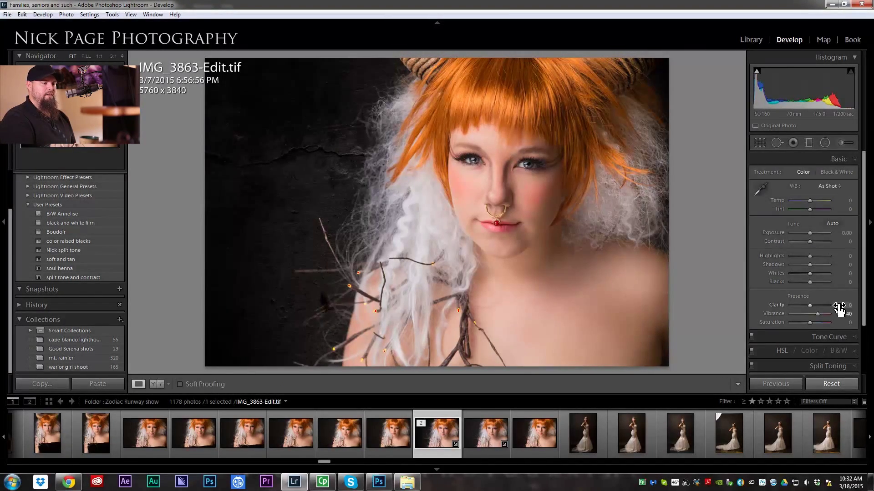
# - Add a Highlight Priority post-crop vignette with amount -12 and midpoint 67
pyautogui.scroll(-2, 835, 305)
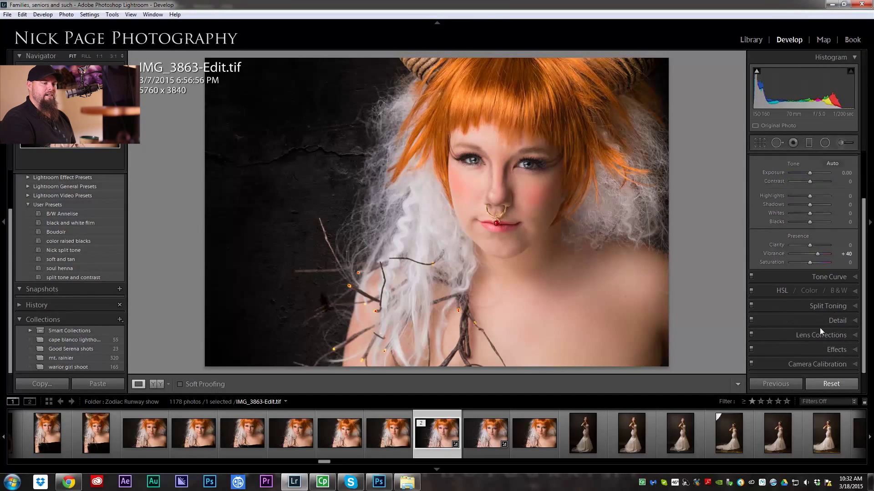
pyautogui.click(789, 346)
pyautogui.moveTo(809, 276)
pyautogui.mouseDown()
pyautogui.moveTo(818, 280)
pyautogui.moveTo(807, 276)
pyautogui.mouseUp()
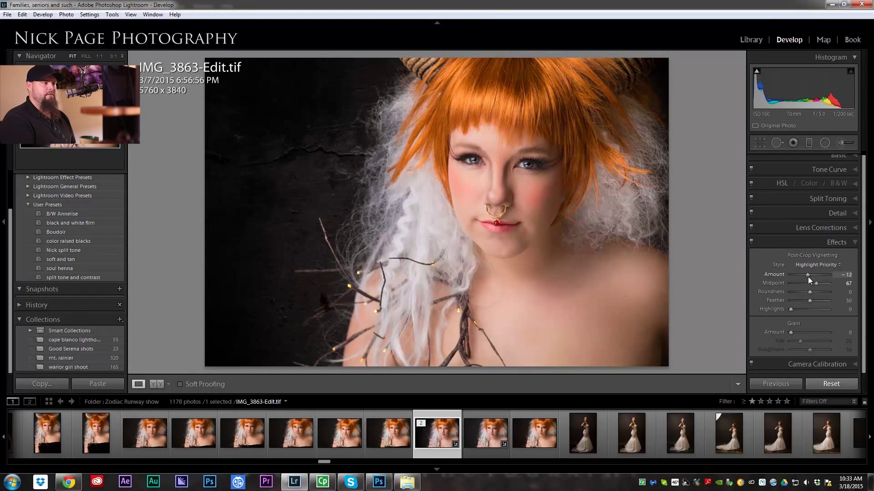
# - View the finished portrait in full screen
pyautogui.click(844, 144)
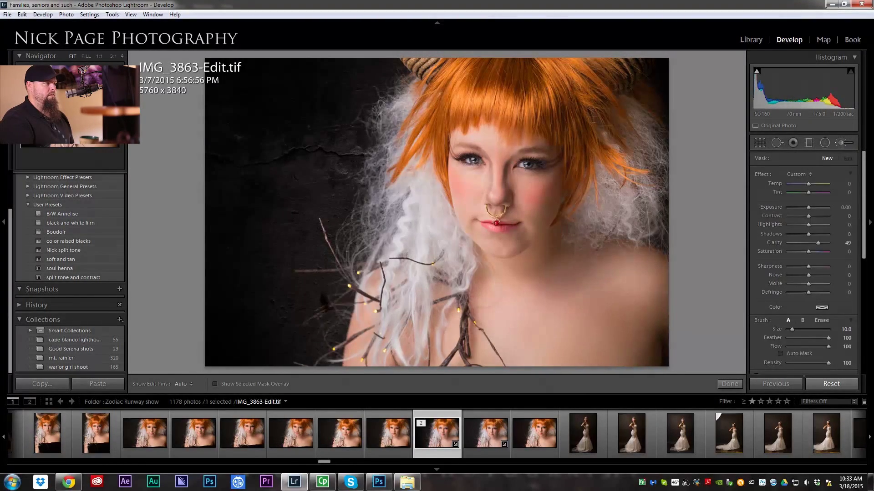
pyautogui.press('f')
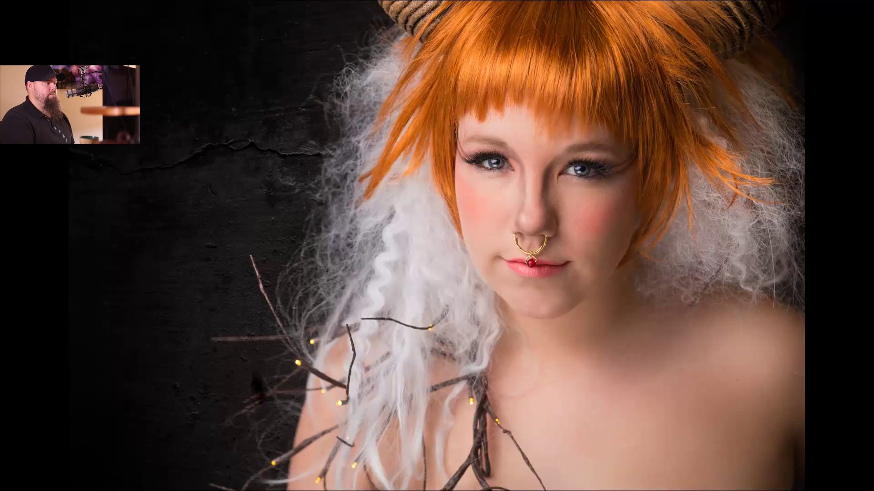